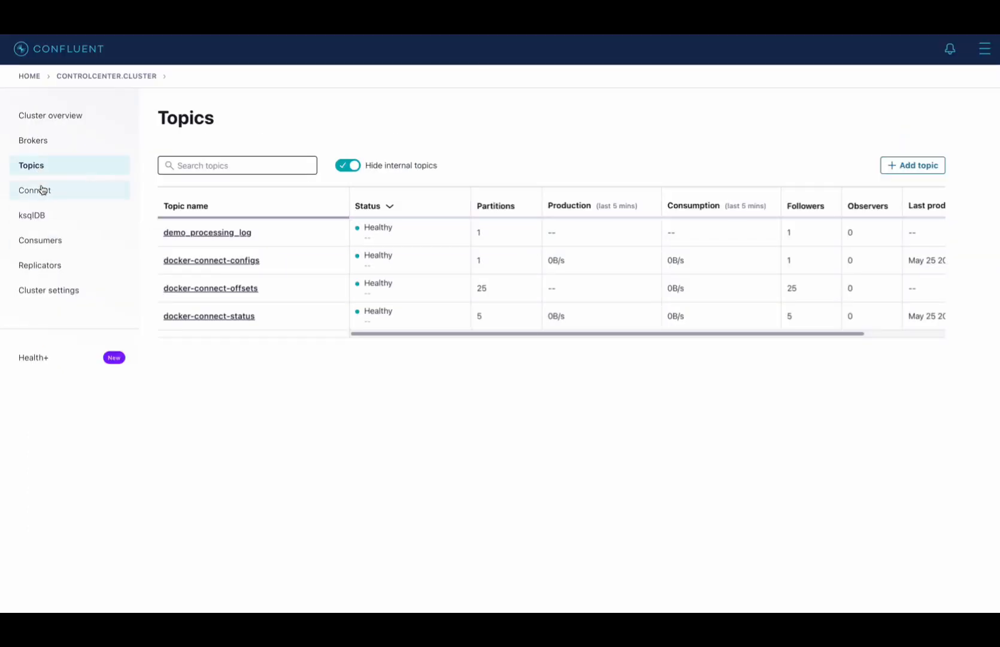
# - Review the Connect clusters and the ksqldb1 flow, and switch to Adminer to check the public schema of the dcp database
pyautogui.click(42, 190)
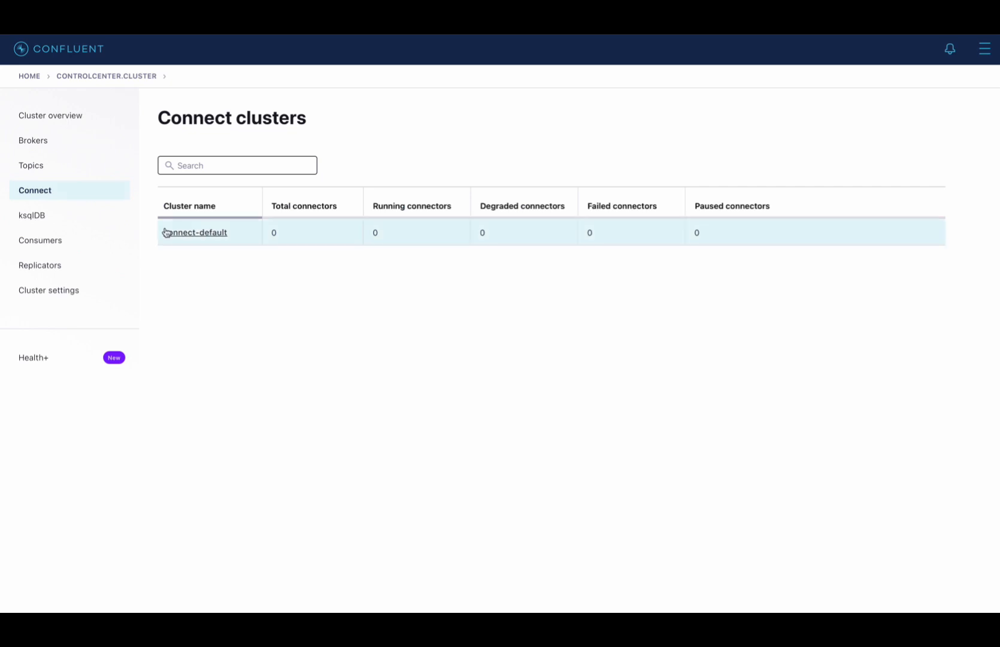
pyautogui.click(44, 218)
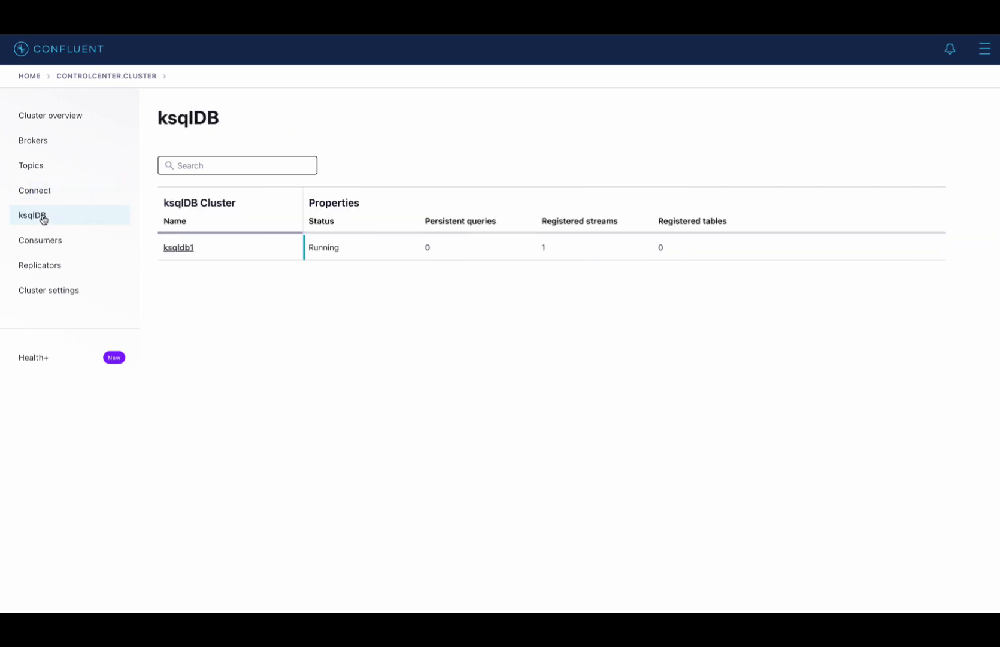
pyautogui.click(177, 250)
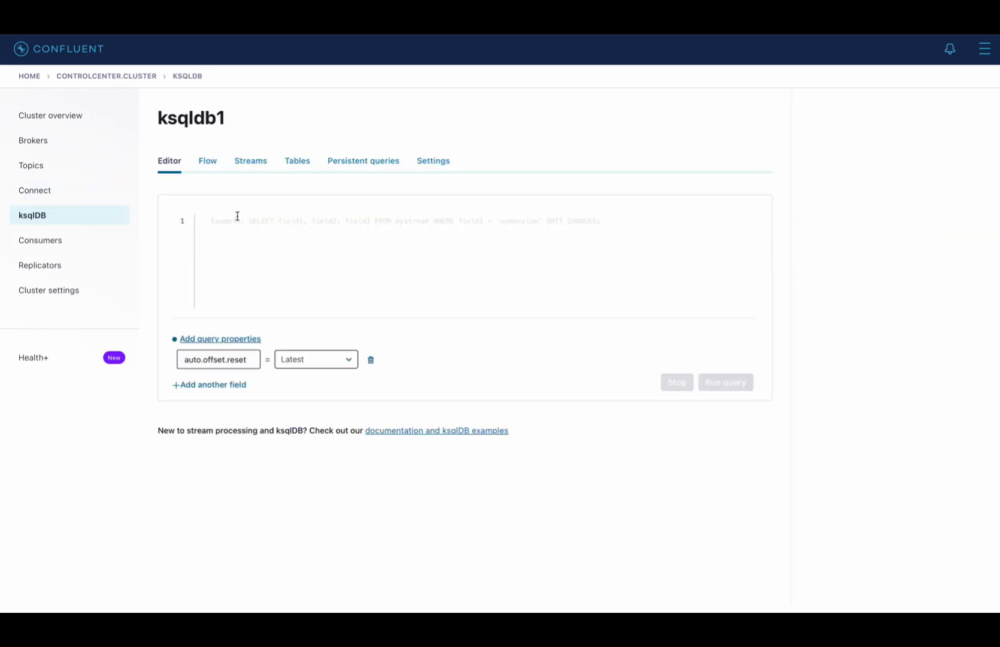
pyautogui.click(212, 163)
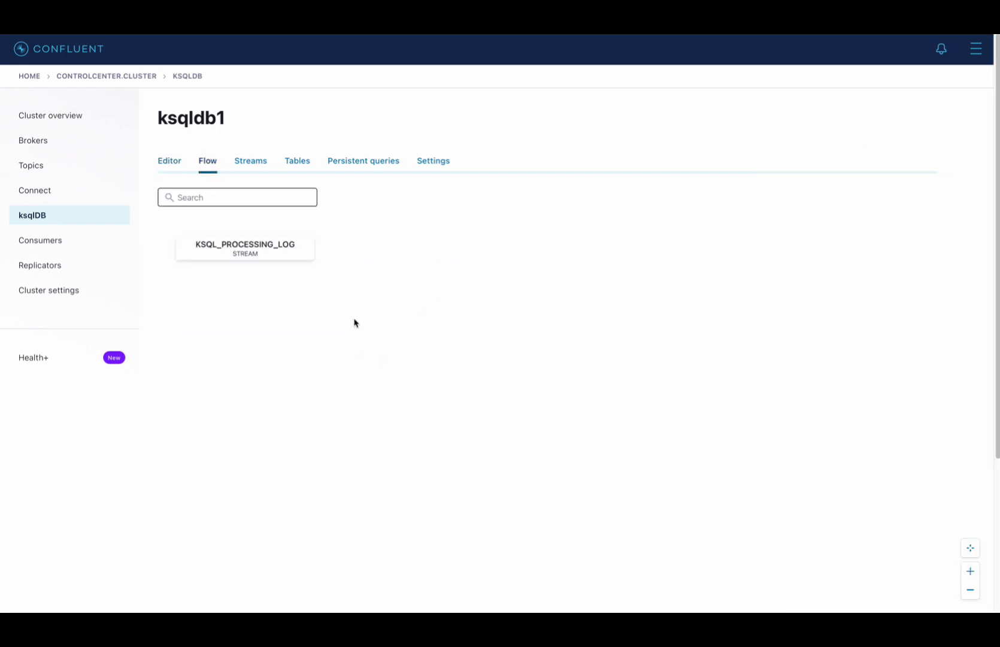
pyautogui.click(870, 30)
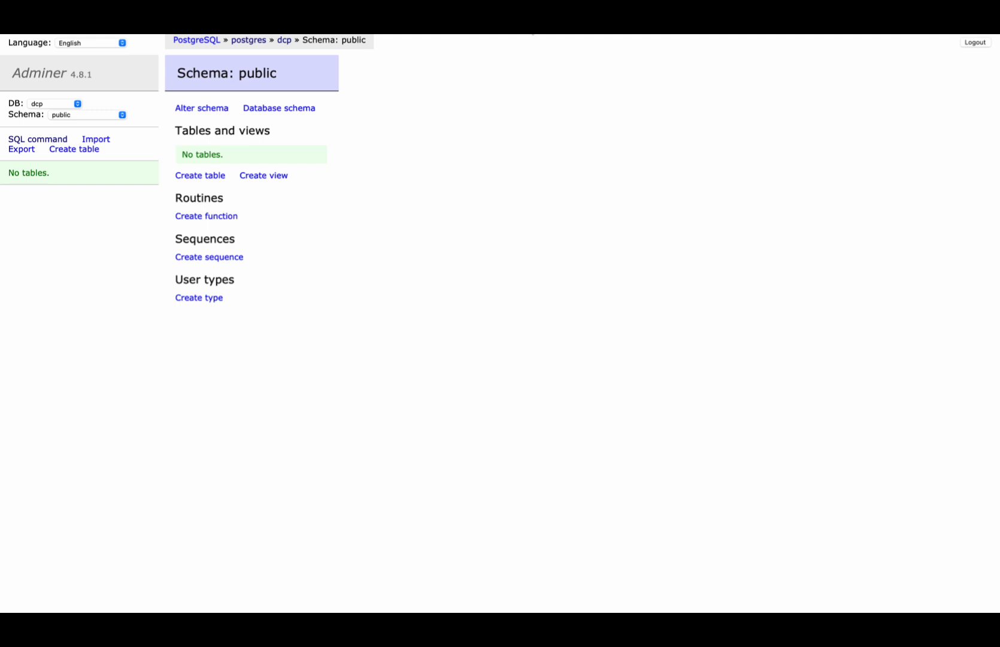
# - Switch to Metaheed Kolle and import claim.json from the dit-insurance-claims folder as a model
pyautogui.click(530, 24)
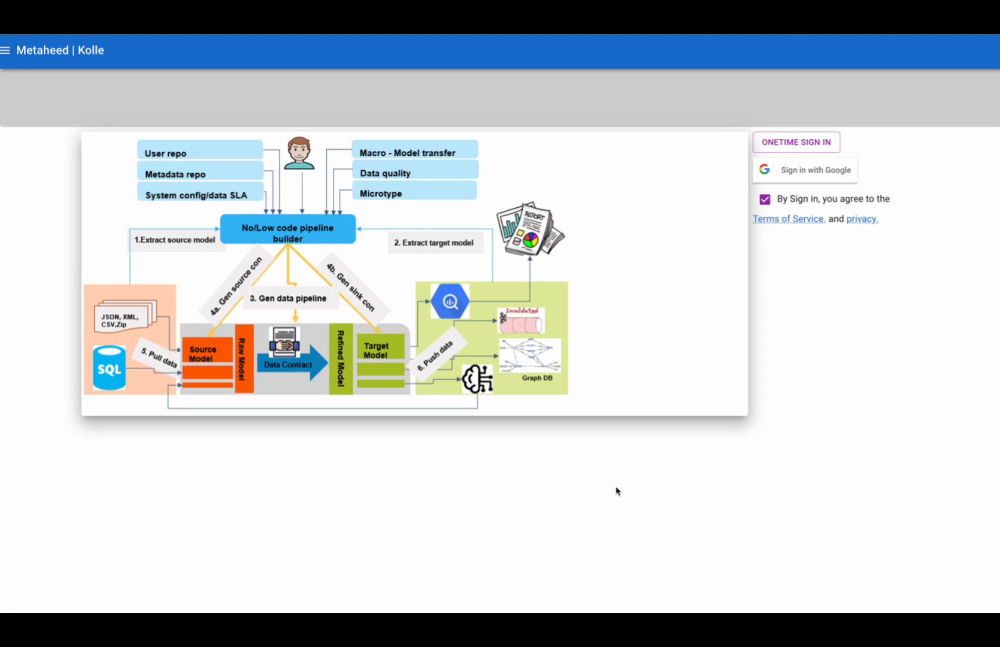
pyautogui.moveTo(812, 35)
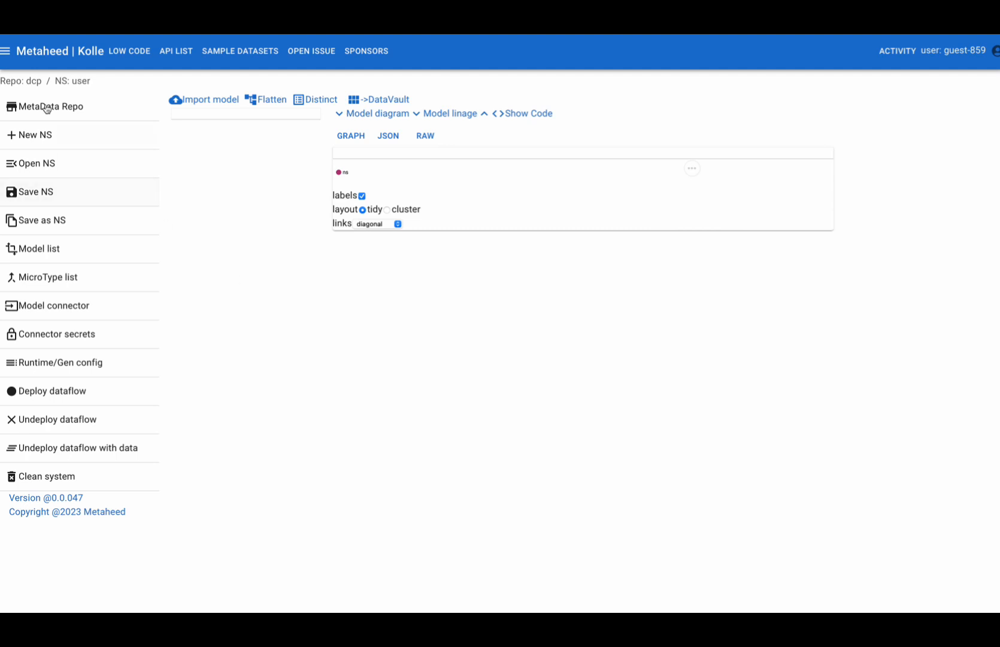
pyautogui.click(6, 56)
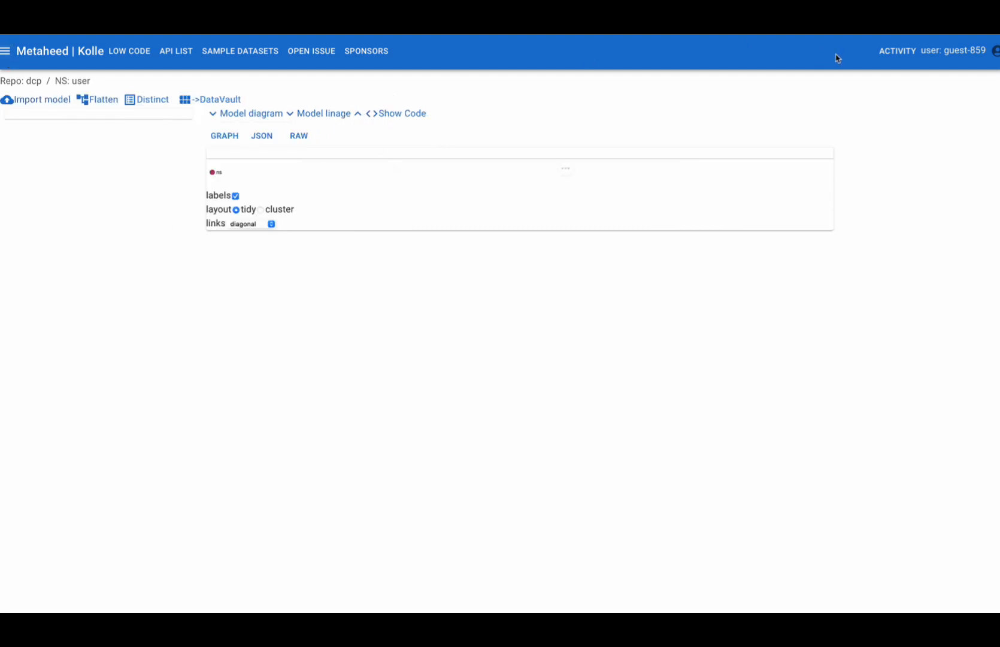
pyautogui.click(892, 58)
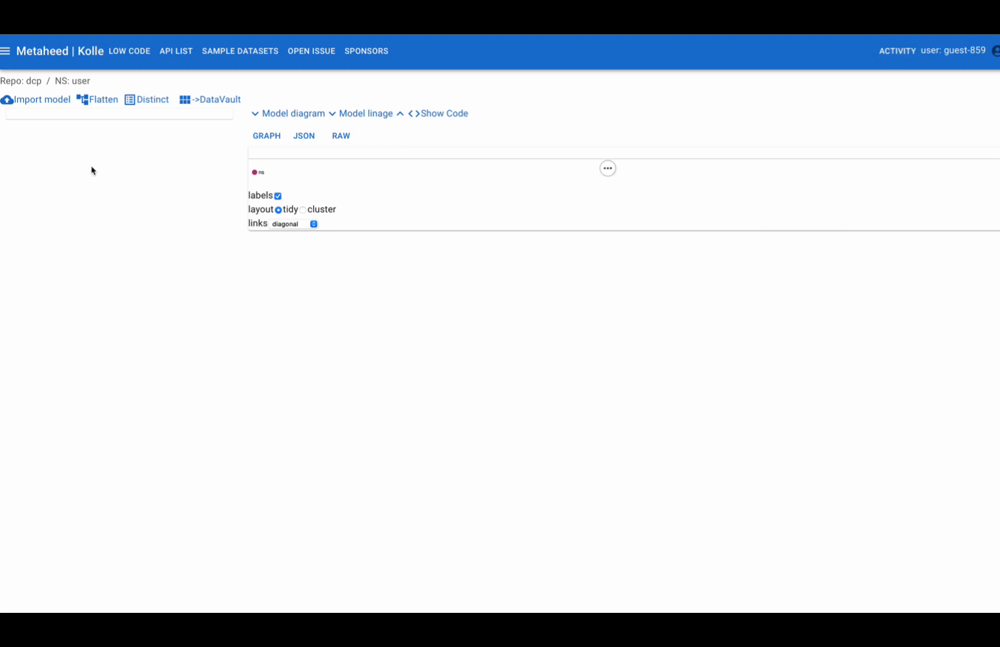
pyautogui.click(52, 106)
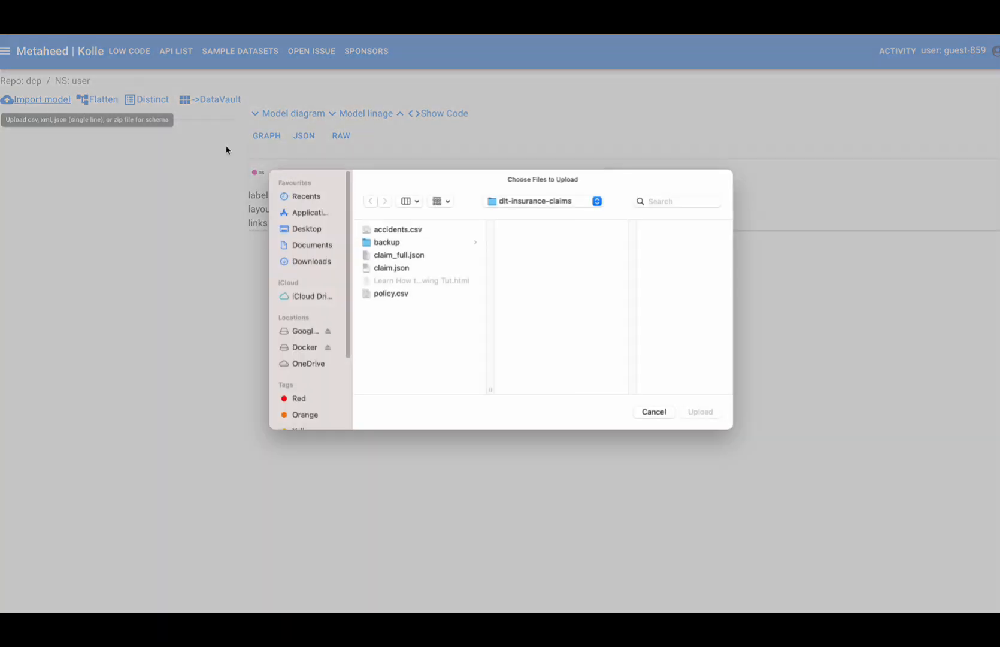
pyautogui.doubleClick(395, 270)
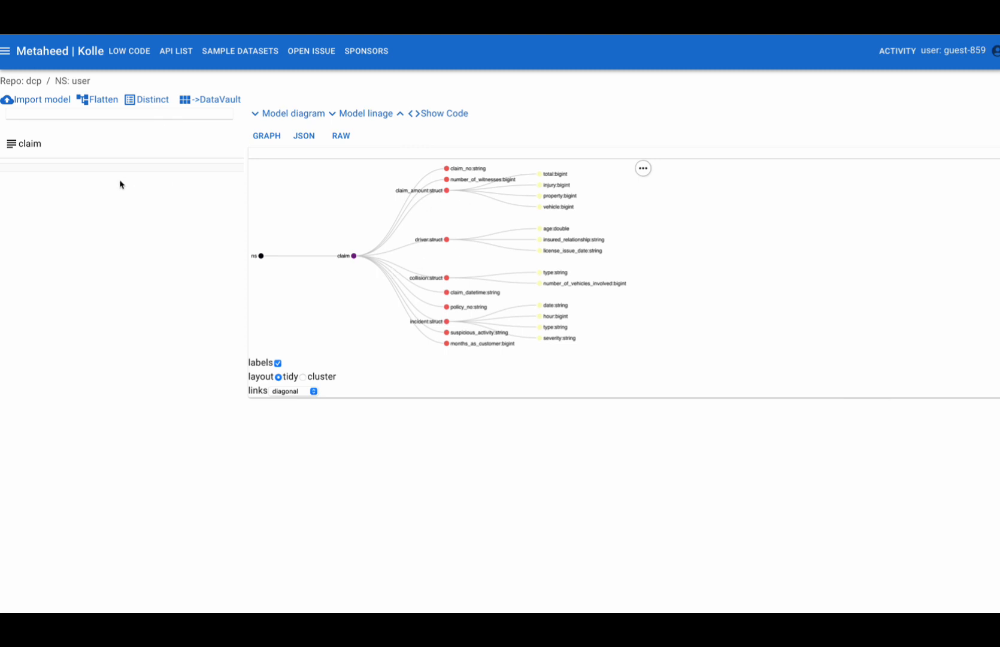
# - Flatten the claim model into separate raw models for its nested structures
pyautogui.click(35, 153)
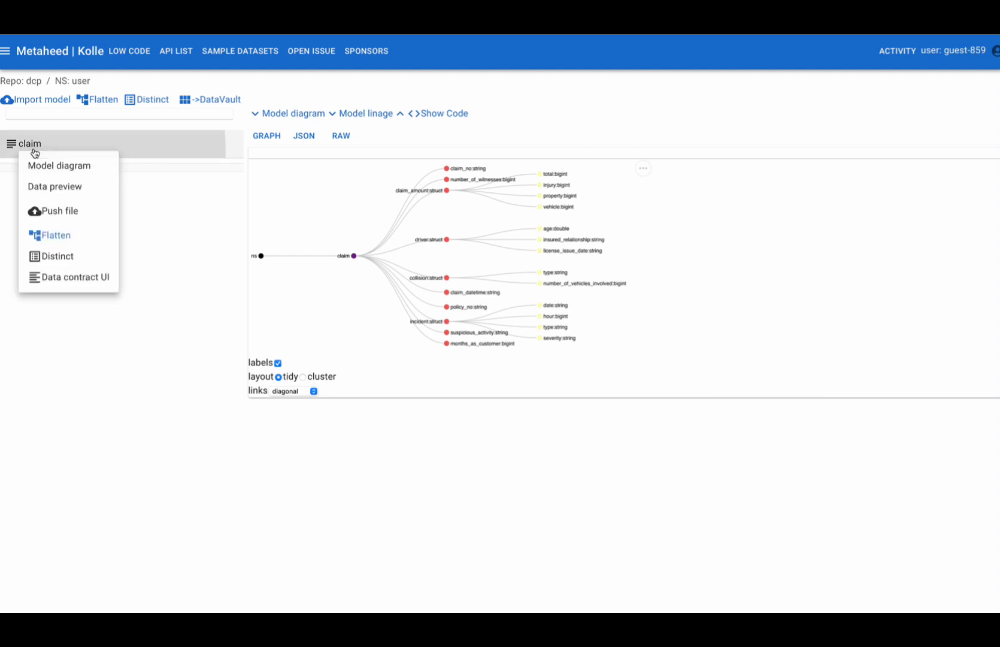
pyautogui.click(60, 238)
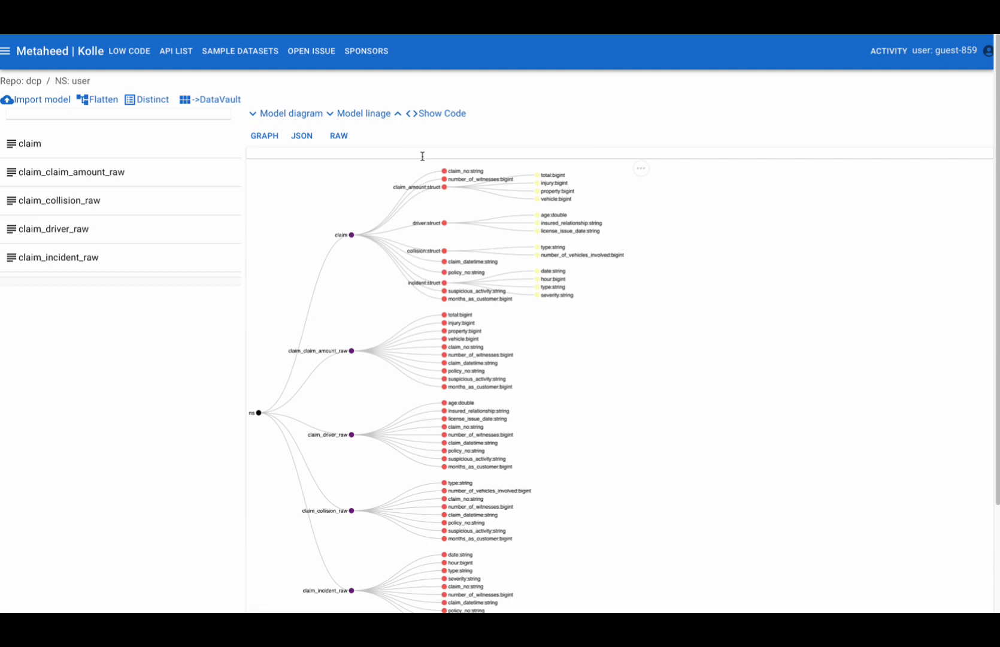
# - Filter the model diagram by "inj", "no" and "cl" to examine the matching fields, and clear the filter
pyautogui.click(422, 156)
pyautogui.write('inj')
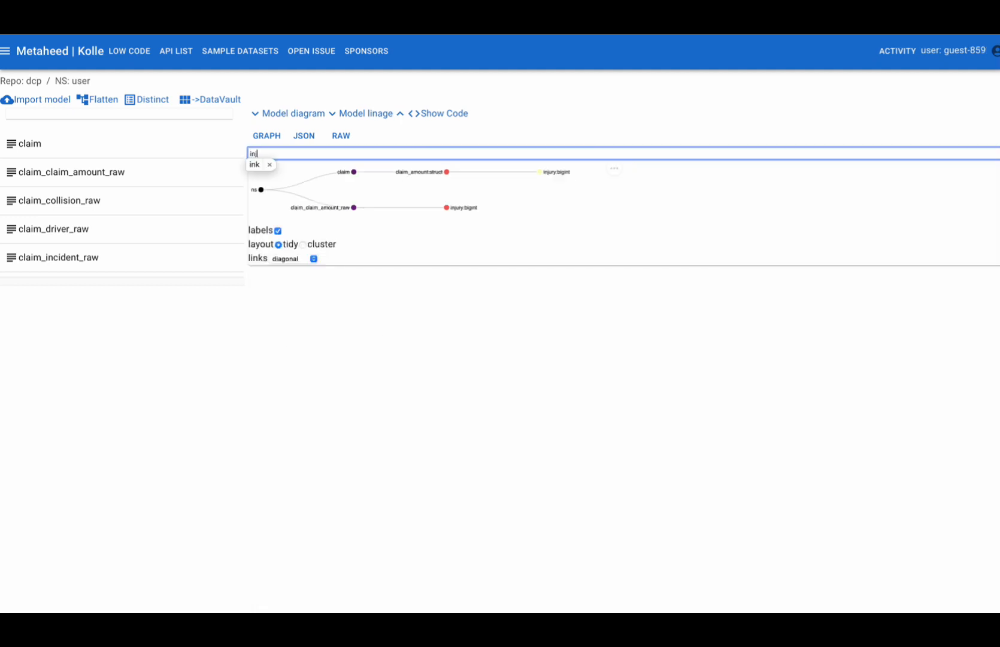
pyautogui.press('BackSpace')
pyautogui.press('BackSpace')
pyautogui.press('BackSpace')
pyautogui.write('no')
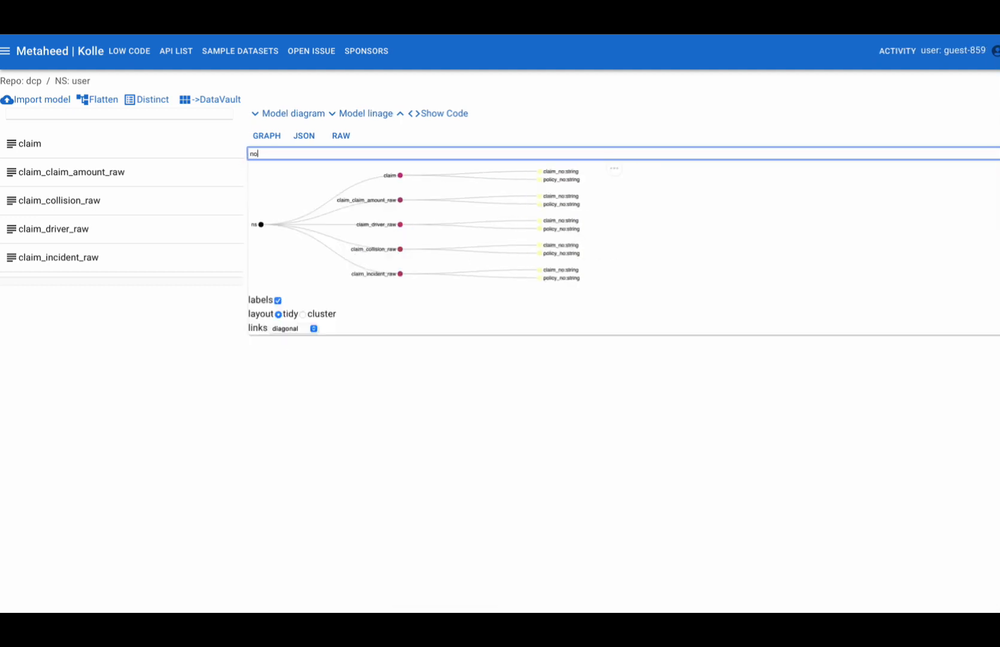
pyautogui.press('BackSpace')
pyautogui.press('BackSpace')
pyautogui.write('cl')
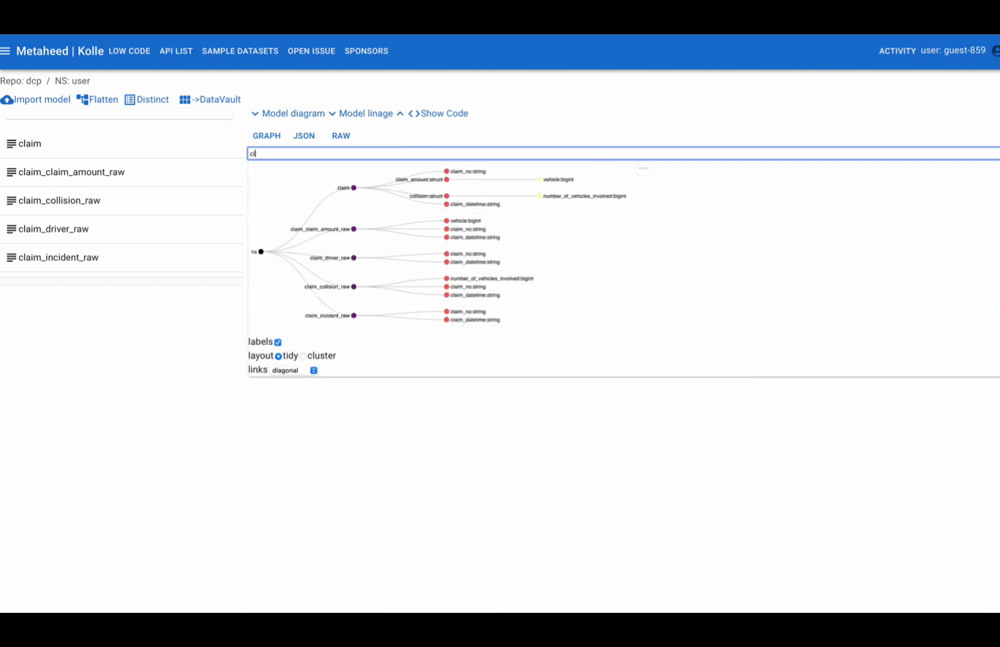
pyautogui.press('BackSpace')
pyautogui.press('BackSpace')
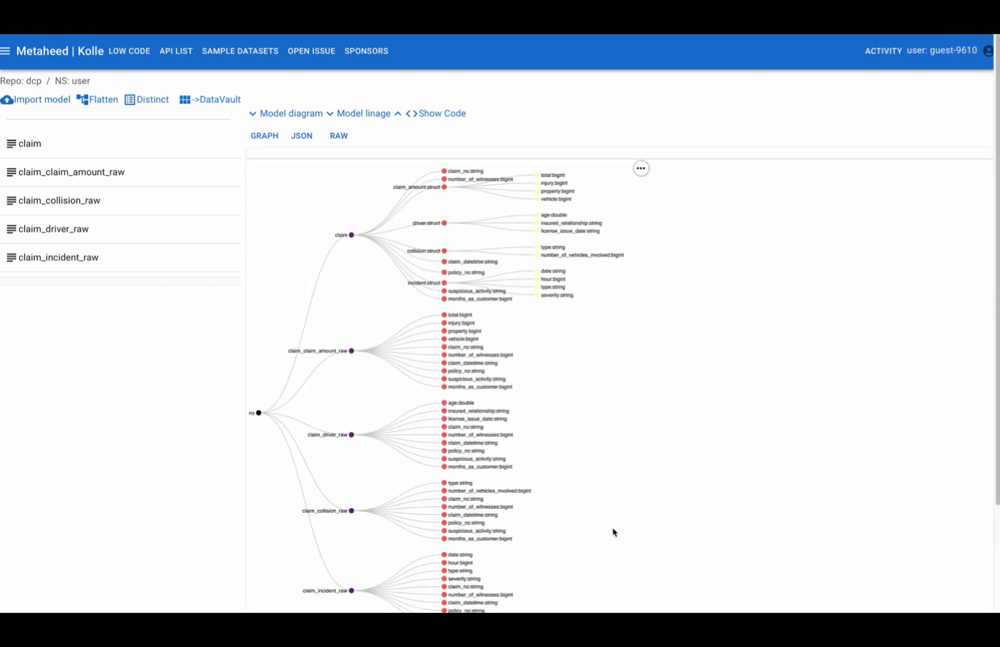
# - Generate distinct models for the schemas with the _raw postfix
pyautogui.click(146, 103)
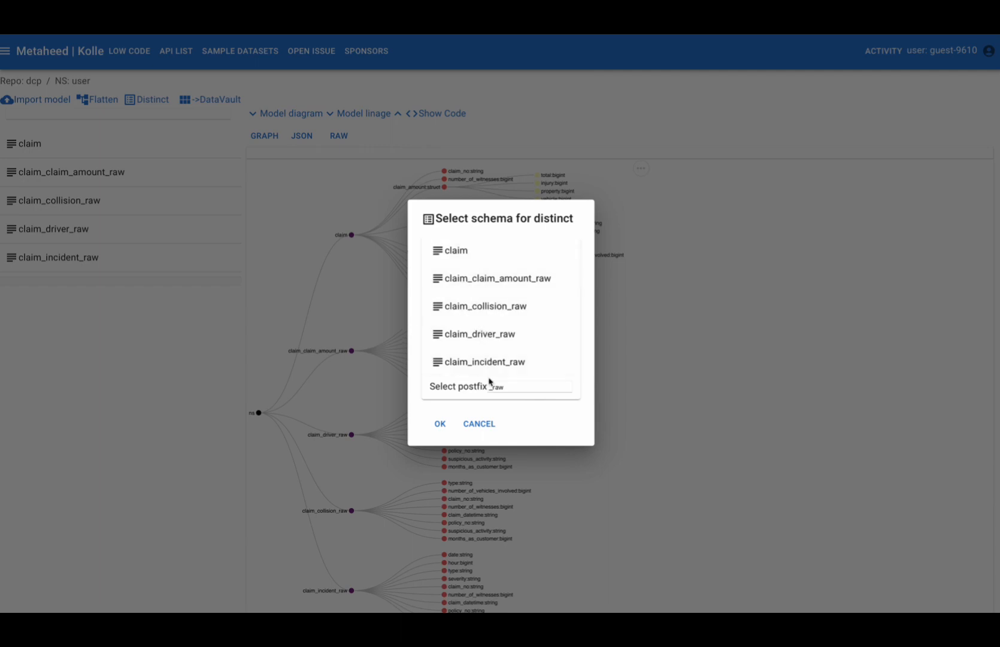
pyautogui.click(440, 423)
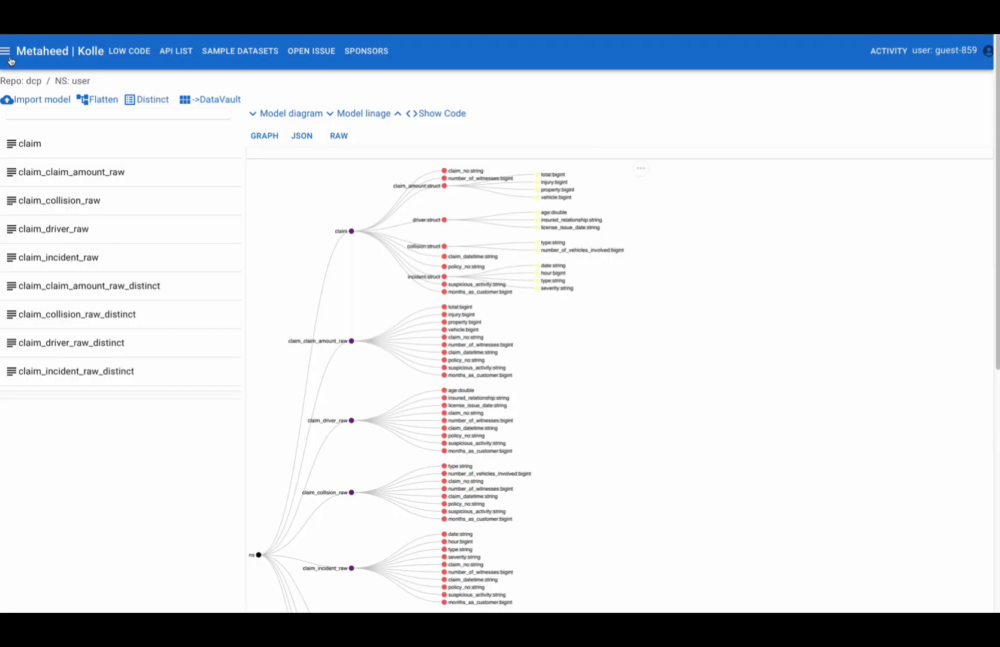
# - Deploy the dataflow to create its streams on the ksqlDB server with the proposed offset, partition and replica settings
pyautogui.click(9, 58)
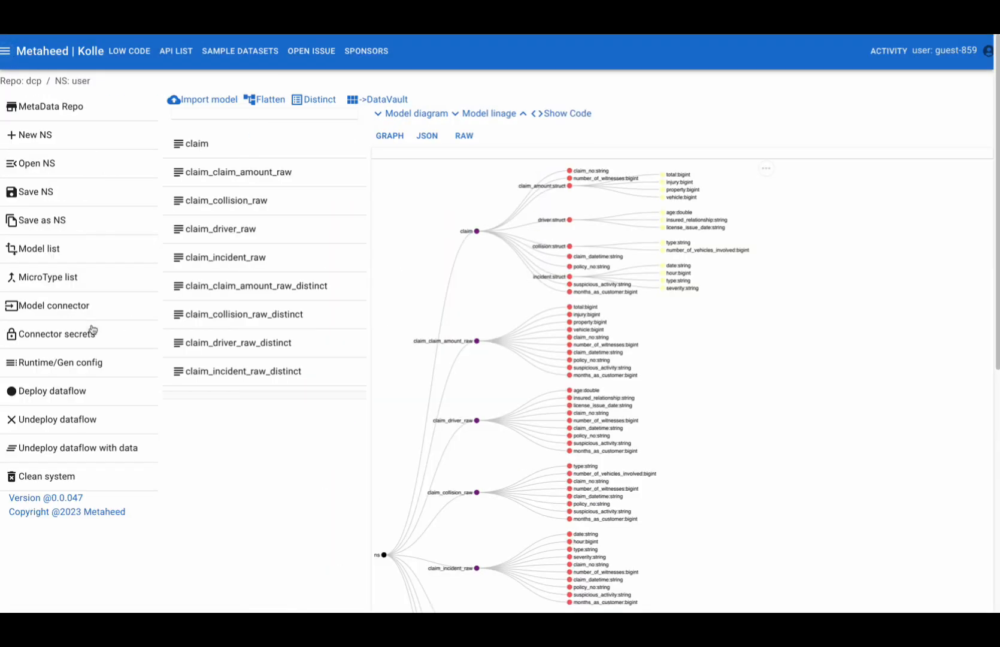
pyautogui.click(76, 392)
pyautogui.click(400, 349)
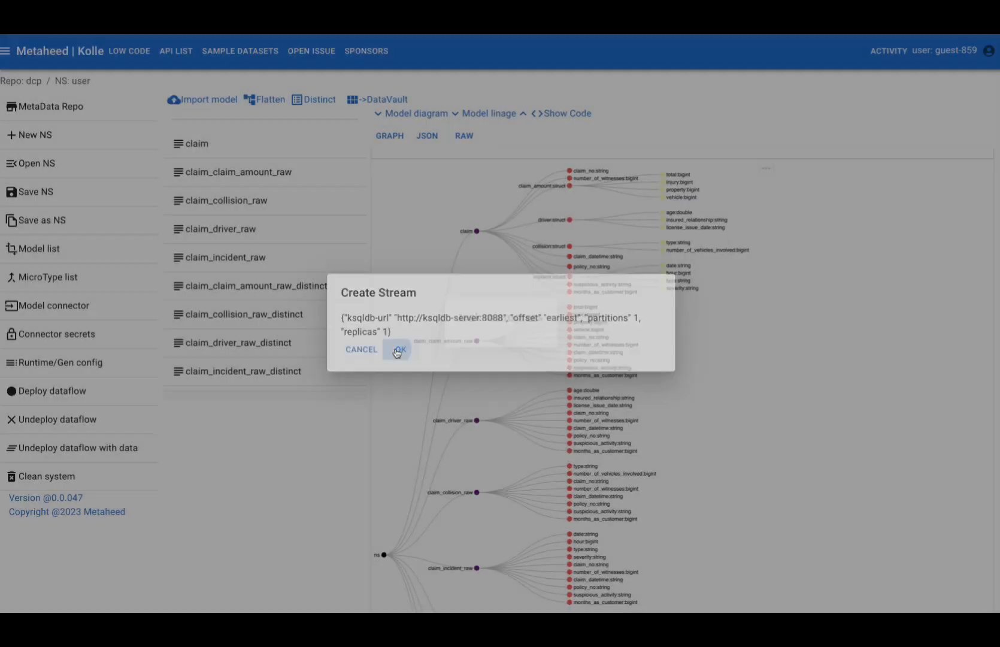
pyautogui.click(696, 32)
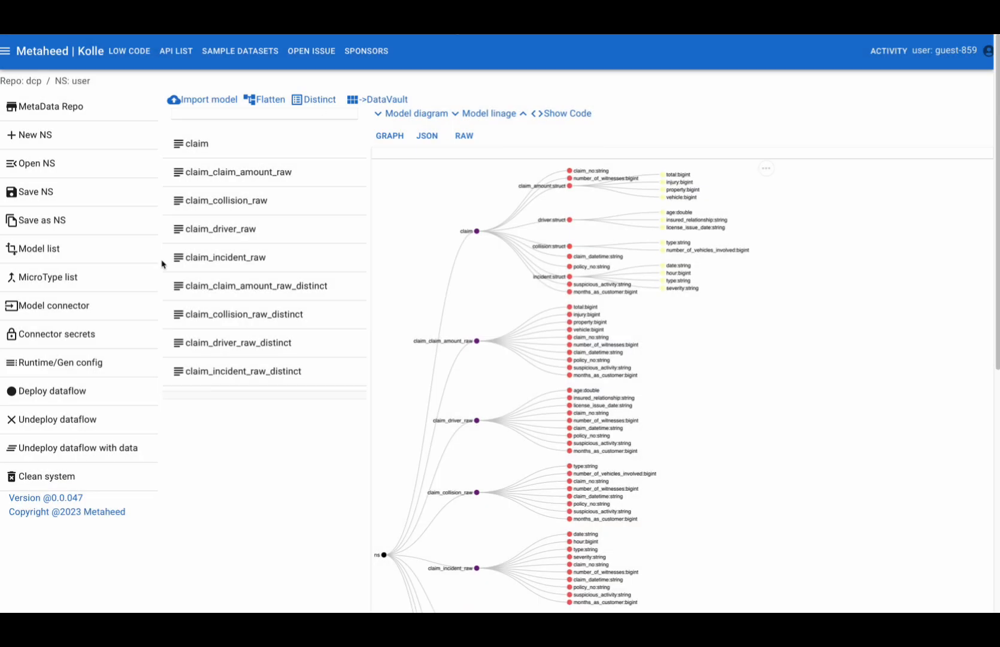
# - Set up a data contract named claim_refined from claim_claim_amount_raw_distinct and remove its policy_no field
pyautogui.click(138, 290)
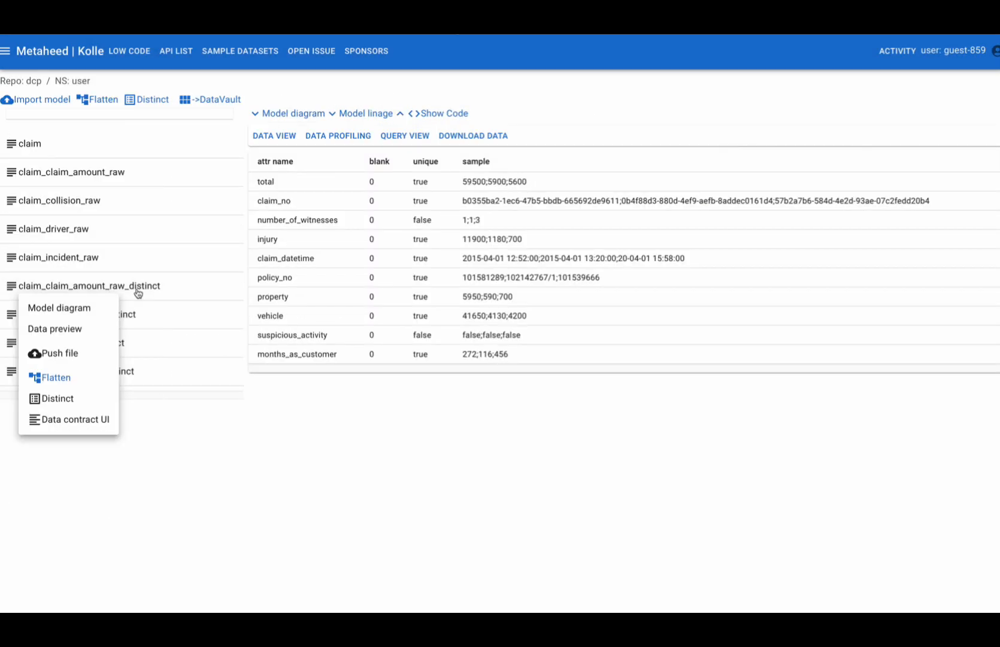
pyautogui.click(84, 427)
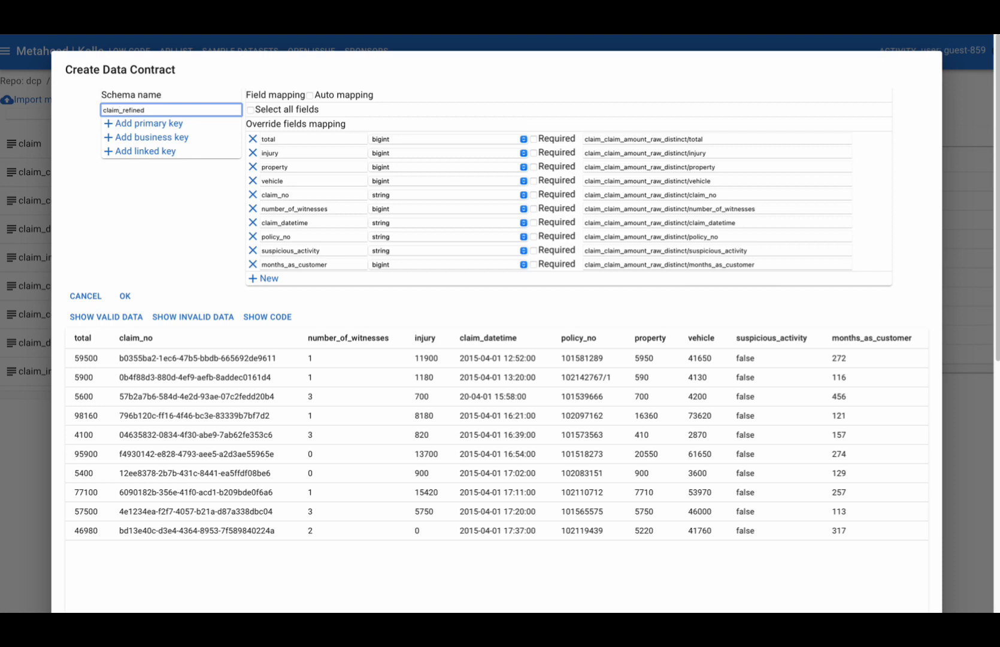
pyautogui.click(252, 236)
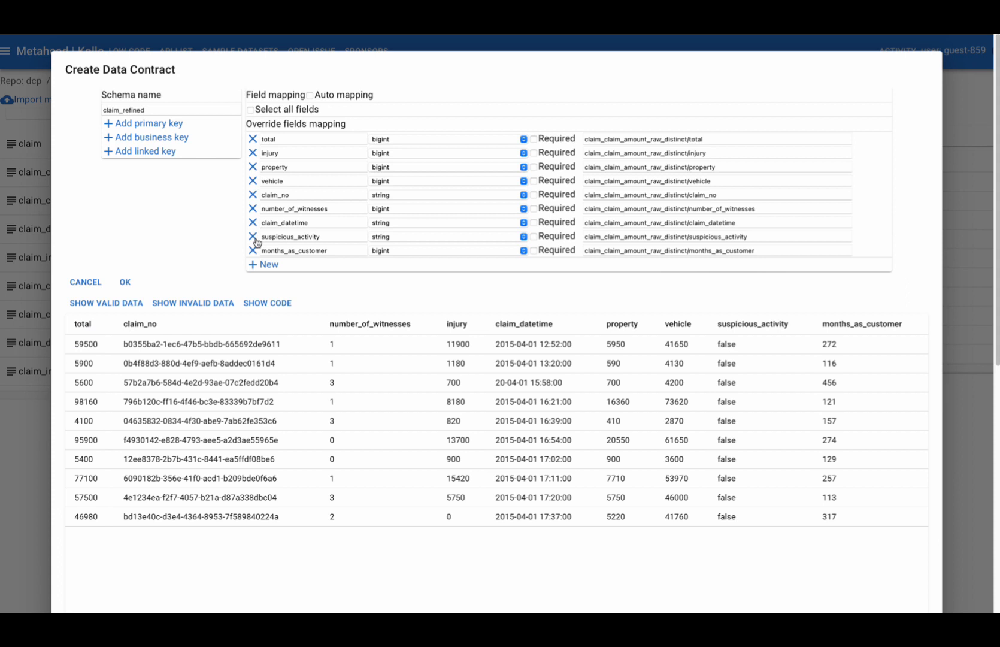
# - Set claim_no as the primary key, add a business key, and create the claim_refined data contract
pyautogui.click(143, 124)
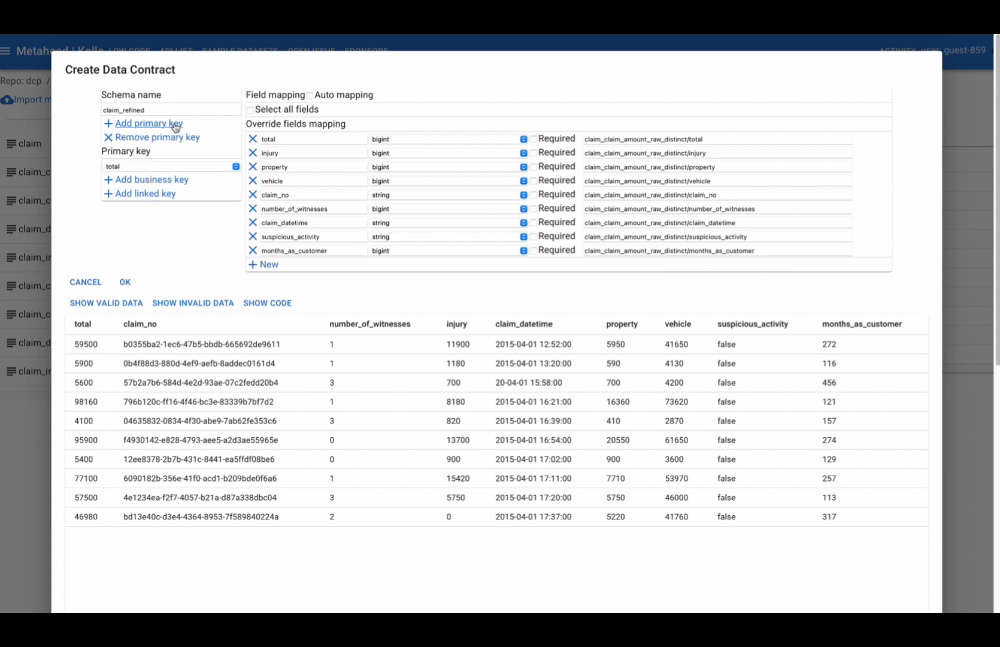
pyautogui.click(172, 167)
pyautogui.click(144, 217)
pyautogui.click(148, 180)
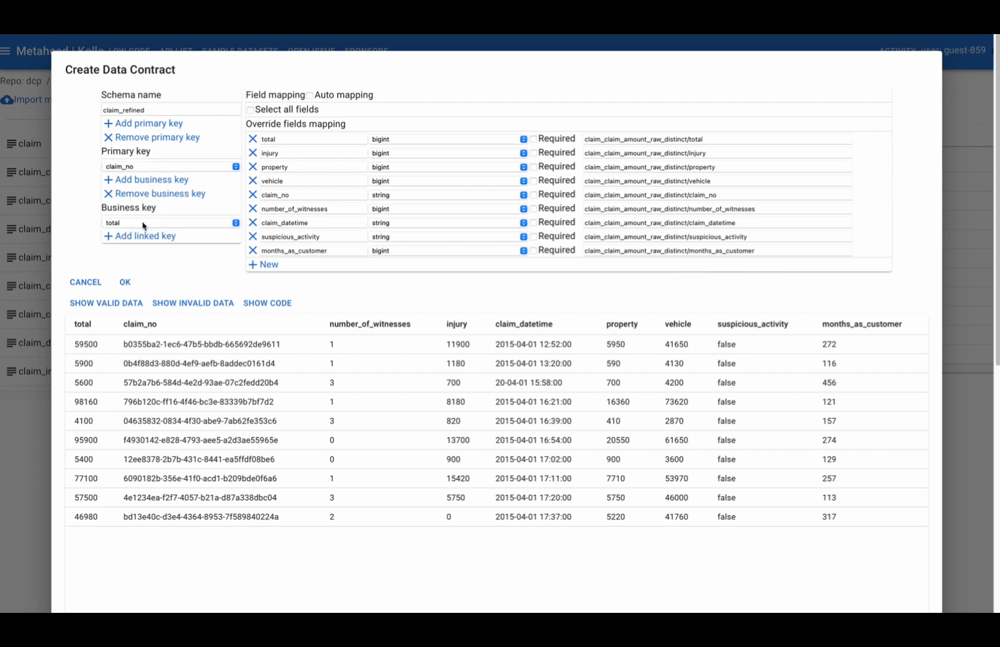
pyautogui.click(170, 223)
pyautogui.click(133, 270)
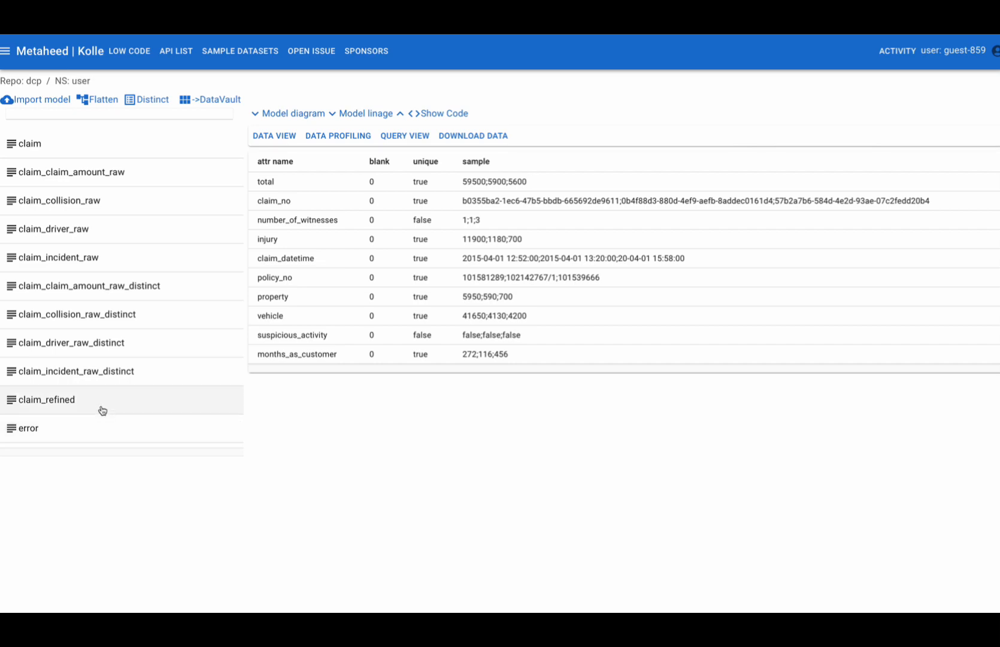
# - Start another data contract from claim_claim_amount_raw_distinct and name its schema policy_claim_refined
pyautogui.click(101, 291)
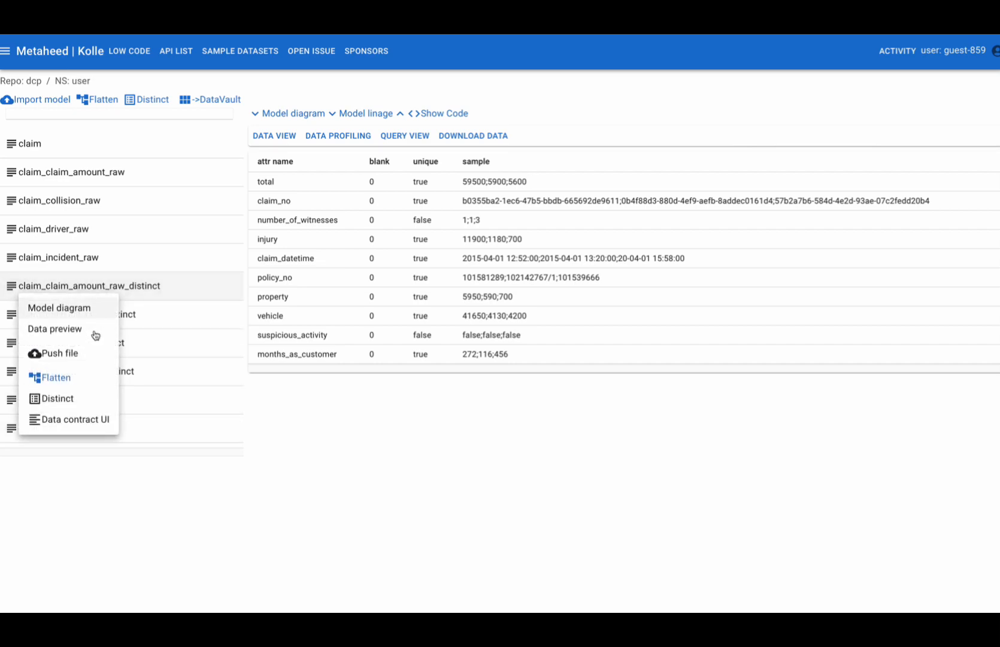
pyautogui.click(79, 421)
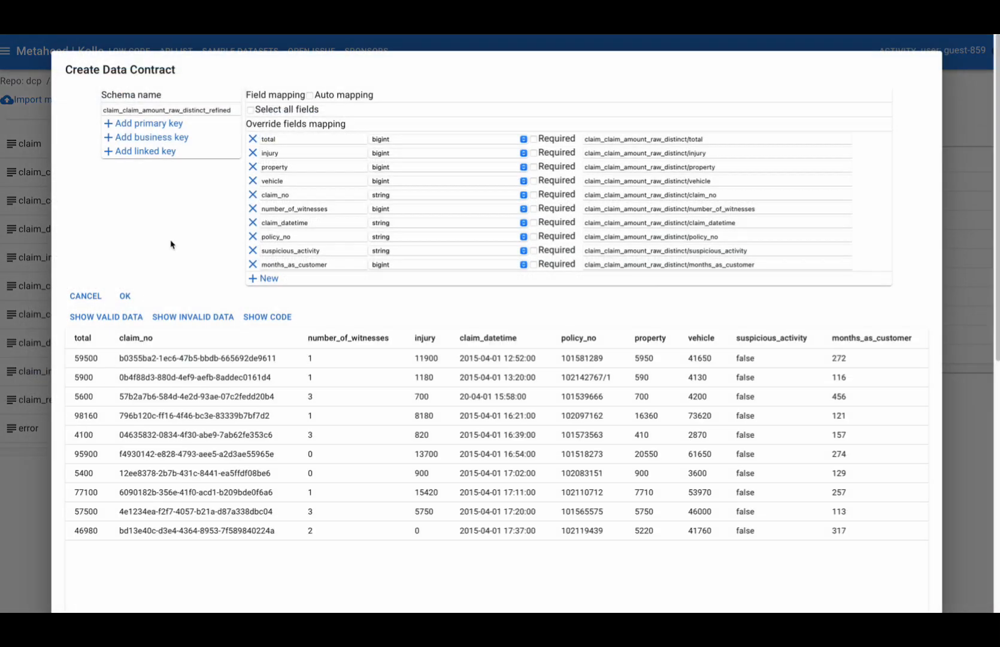
pyautogui.click(206, 110)
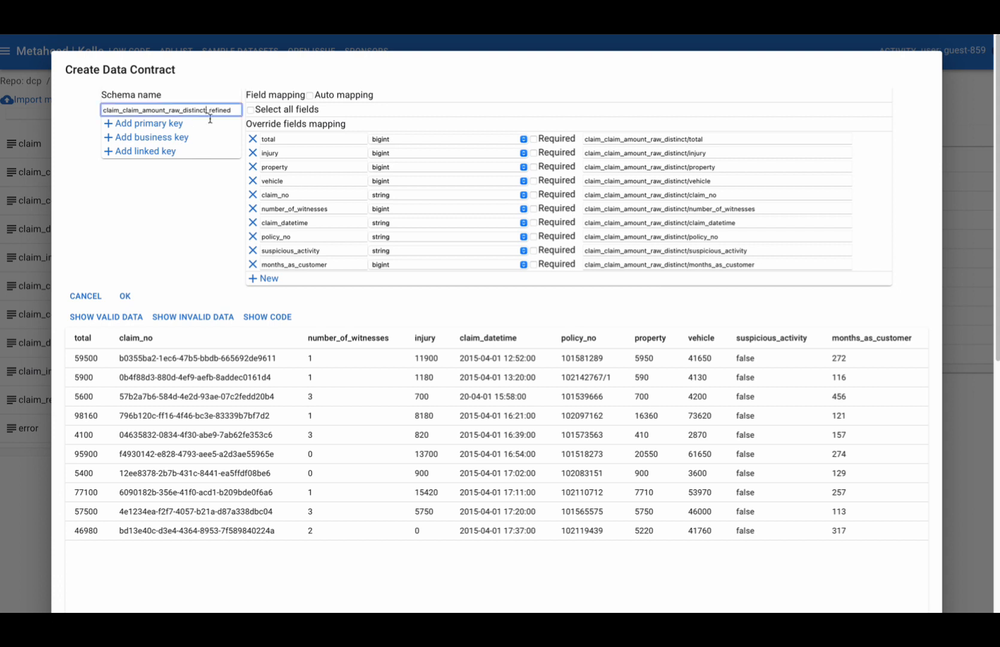
pyautogui.press('BackSpace')
pyautogui.press('BackSpace')
pyautogui.press('BackSpace')
pyautogui.press('BackSpace')
pyautogui.press('BackSpace')
pyautogui.press('BackSpace')
pyautogui.press('BackSpace')
pyautogui.press('BackSpace')
pyautogui.press('BackSpace')
pyautogui.press('BackSpace')
pyautogui.press('BackSpace')
pyautogui.press('BackSpace')
# - Remove every field from the policy_claim_refined mapping except claim_no and policy_no
pyautogui.click(254, 141)
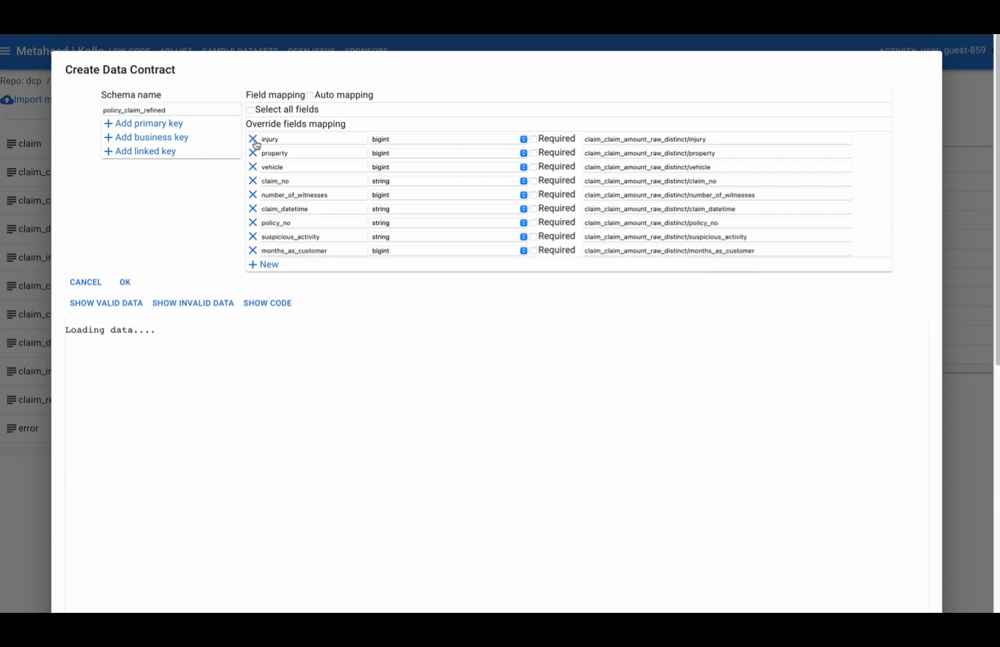
pyautogui.click(254, 141)
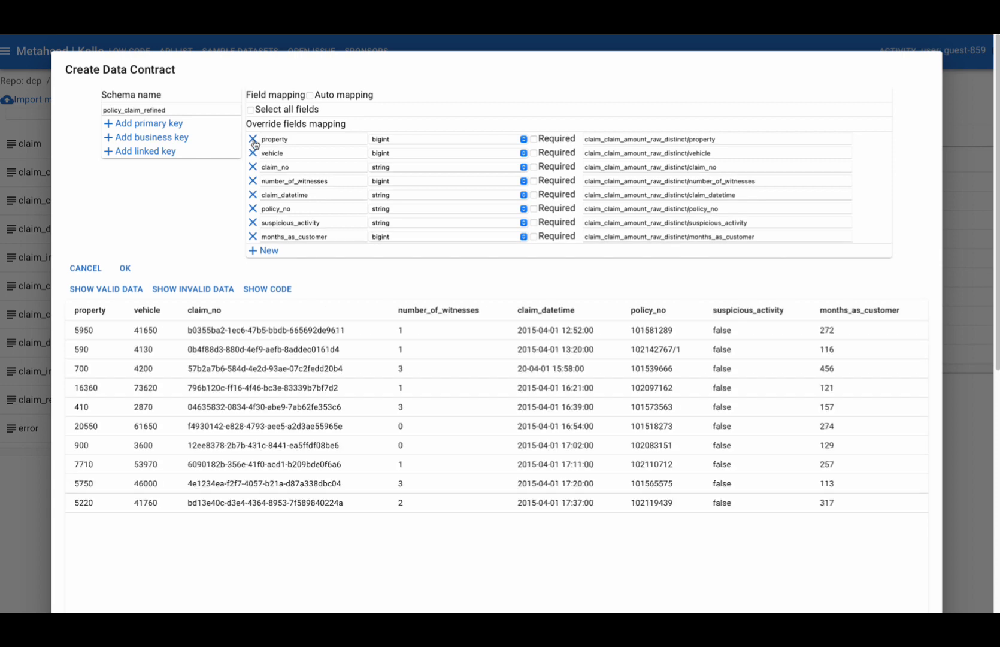
pyautogui.click(254, 140)
pyautogui.click(254, 141)
pyautogui.click(253, 153)
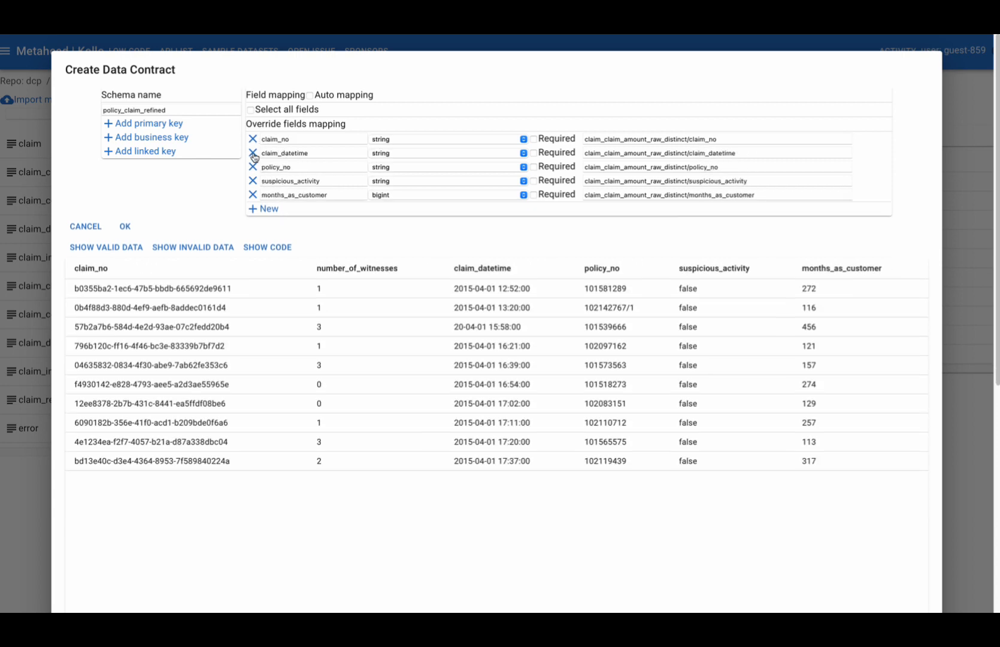
pyautogui.click(252, 154)
pyautogui.click(253, 167)
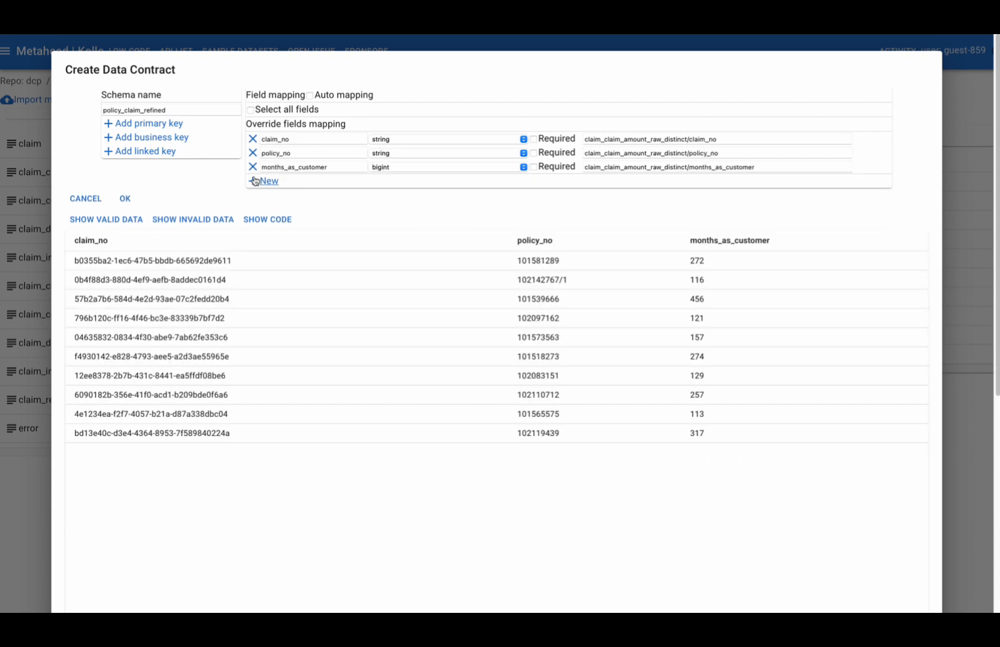
pyautogui.click(253, 167)
# - Add a linked key joining claim_no and policy_no, and create the policy_claim_refined data contract
pyautogui.click(176, 152)
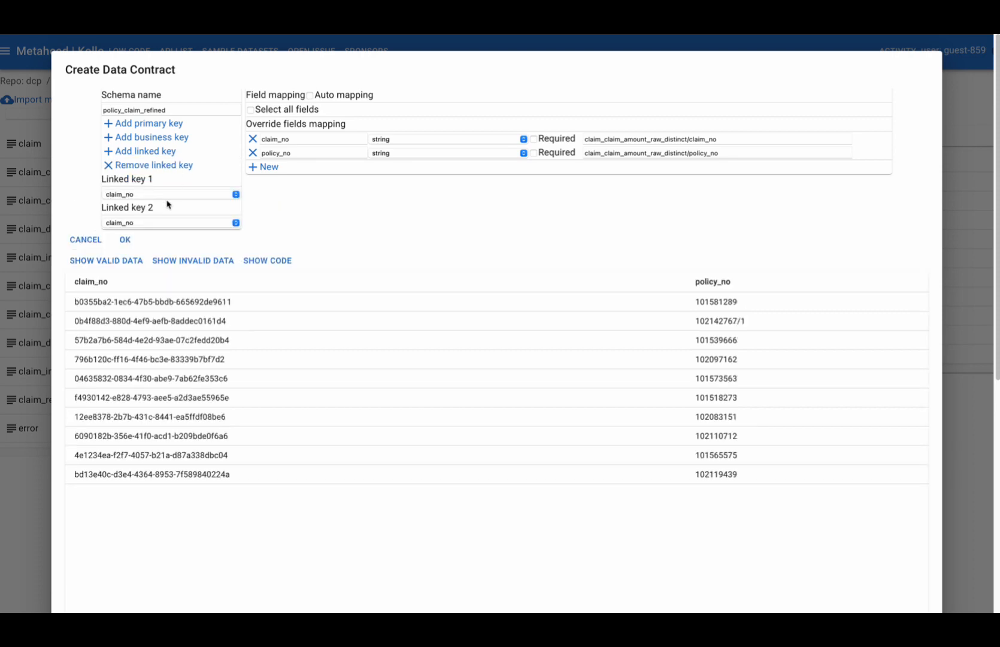
pyautogui.click(168, 198)
pyautogui.click(158, 206)
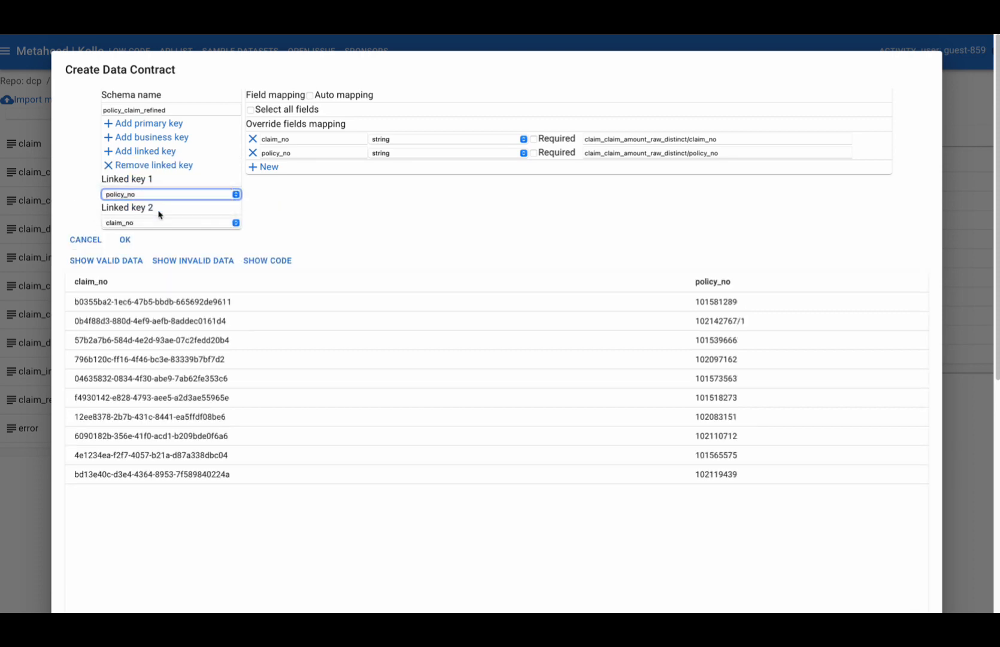
pyautogui.click(152, 222)
pyautogui.click(149, 234)
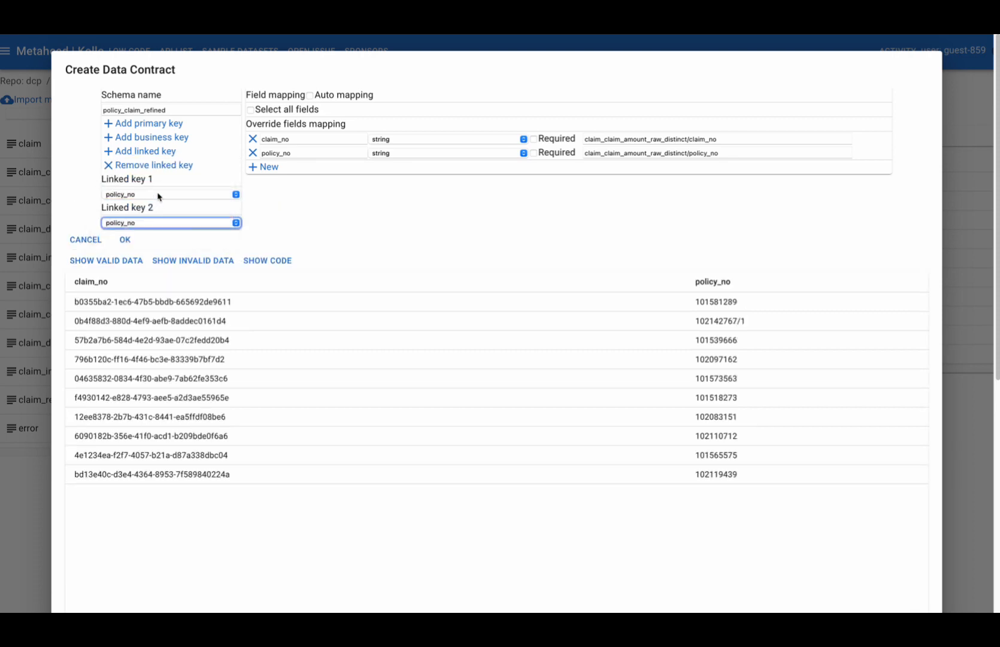
pyautogui.click(160, 196)
pyautogui.click(155, 186)
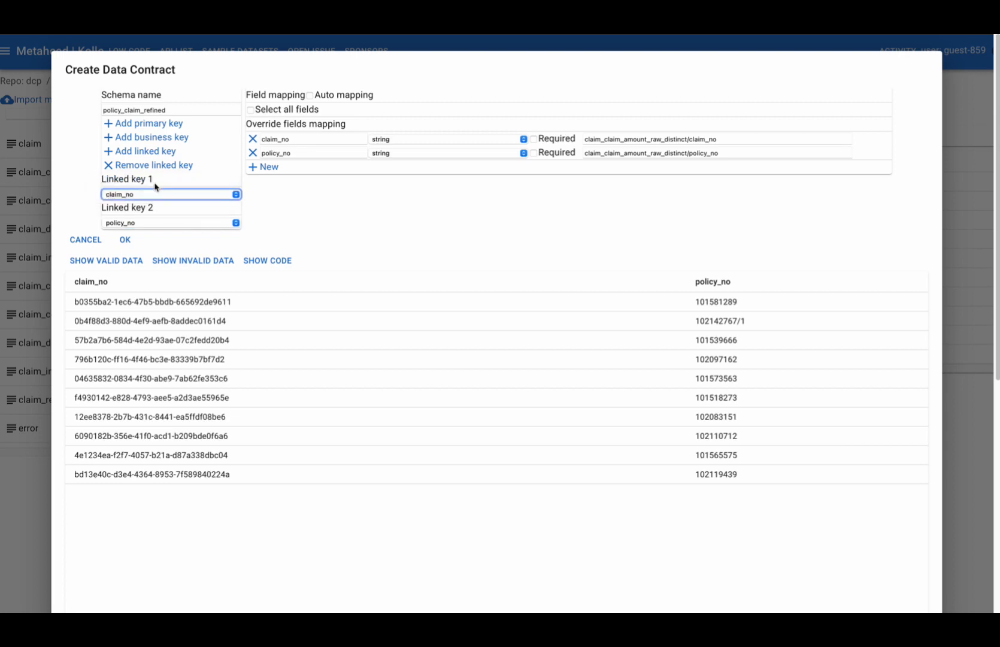
pyautogui.click(124, 240)
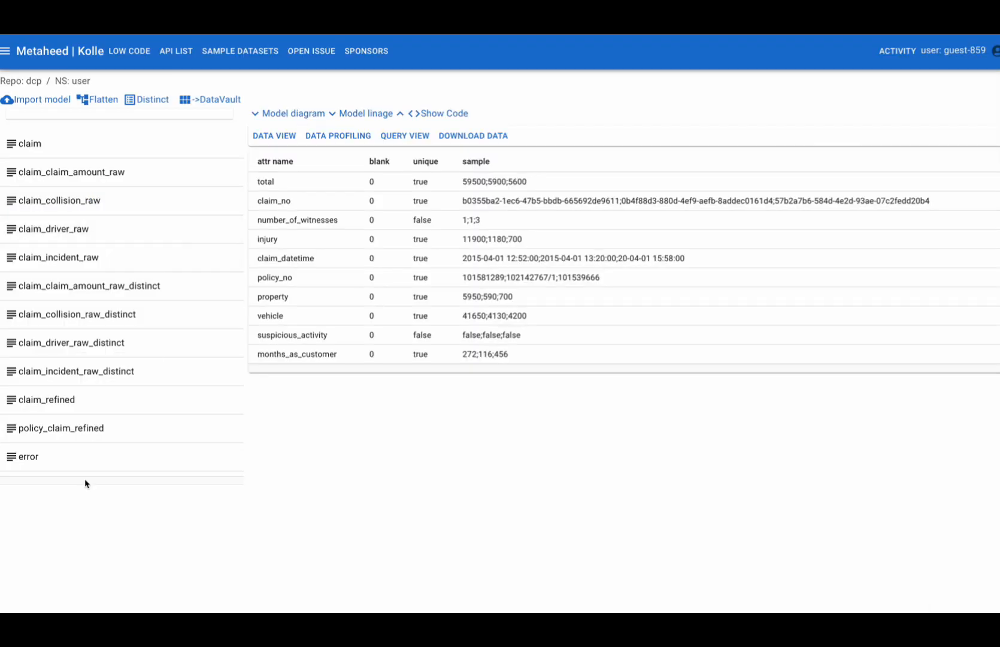
# - Start a data contract from claim_driver_raw_distinct and keep only the age, insured_relationship, license_issue_date and claim_no fields in its mapping
pyautogui.rightClick(100, 350)
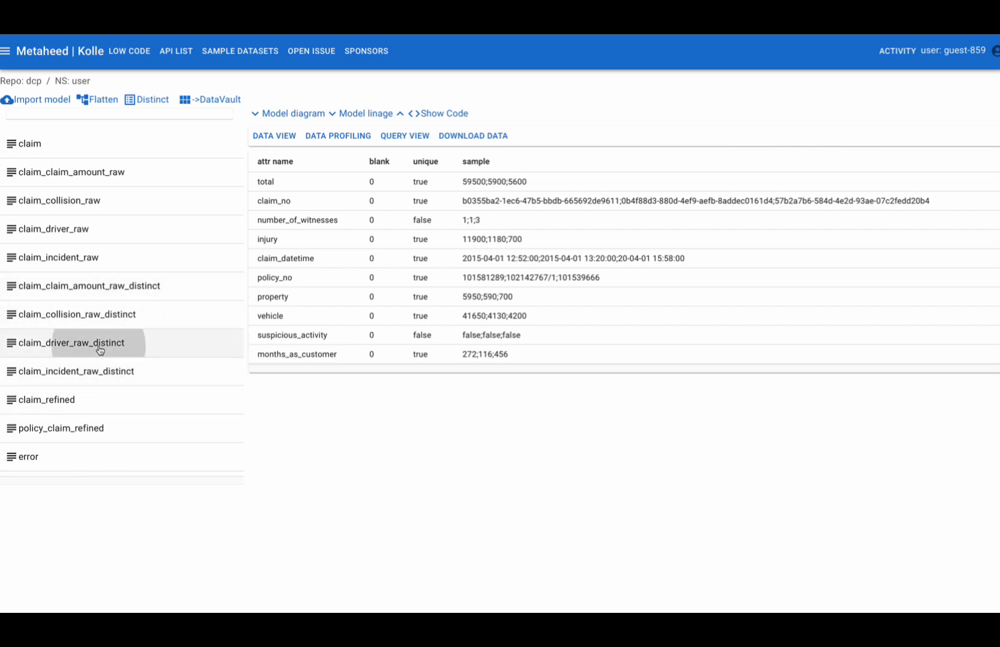
pyautogui.click(73, 477)
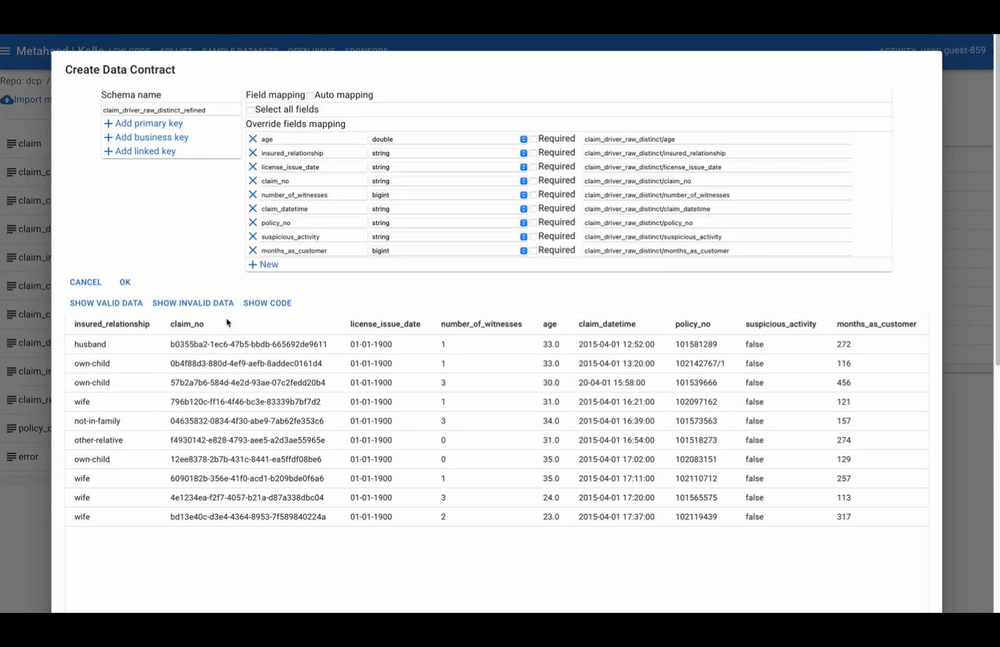
pyautogui.click(253, 196)
pyautogui.click(253, 195)
pyautogui.click(253, 195)
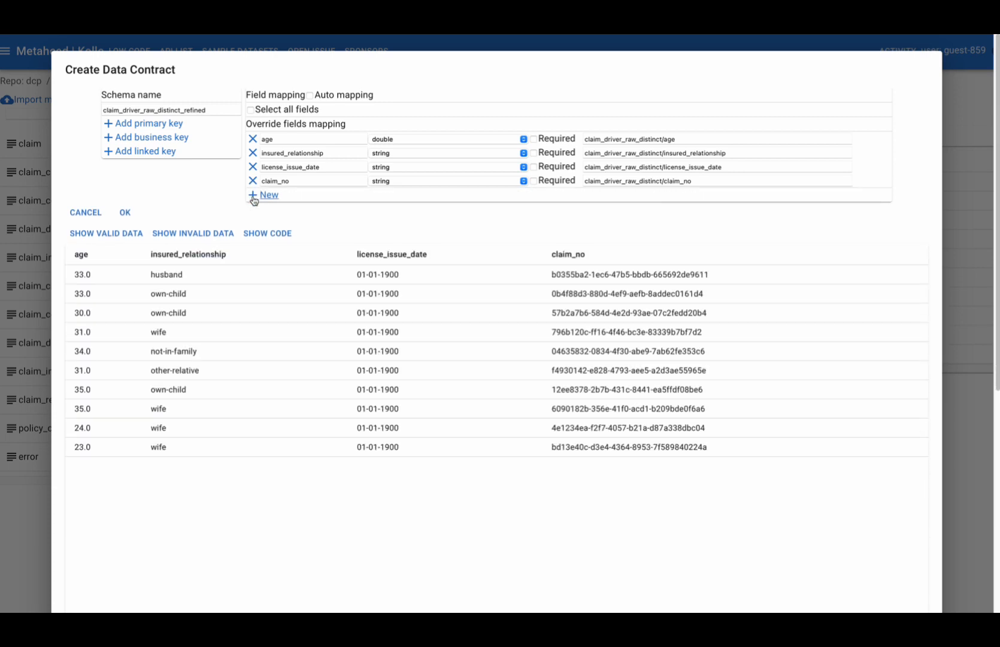
# - Name the schema claim_driver_refined, add a business key, and create the data contract
pyautogui.click(182, 110)
pyautogui.press('BackSpace')
pyautogui.press('BackSpace')
pyautogui.press('BackSpace')
pyautogui.press('BackSpace')
pyautogui.press('BackSpace')
pyautogui.press('BackSpace')
pyautogui.press('BackSpace')
pyautogui.press('BackSpace')
pyautogui.press('BackSpace')
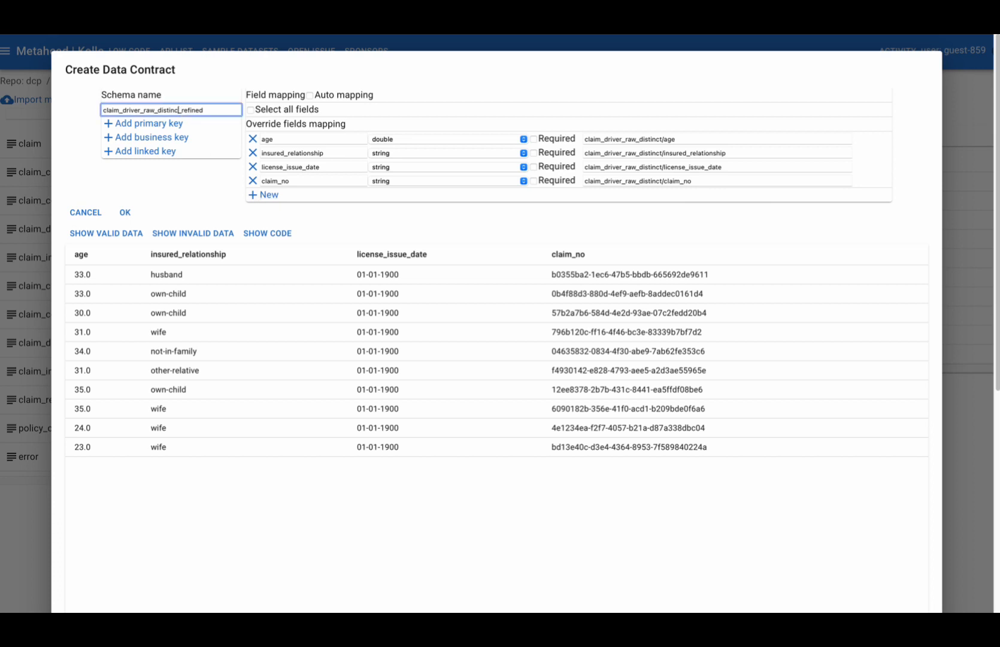
pyautogui.press('BackSpace')
pyautogui.press('BackSpace')
pyautogui.press('BackSpace')
pyautogui.press('BackSpace')
pyautogui.click(151, 137)
pyautogui.click(150, 181)
pyautogui.click(122, 214)
pyautogui.click(125, 212)
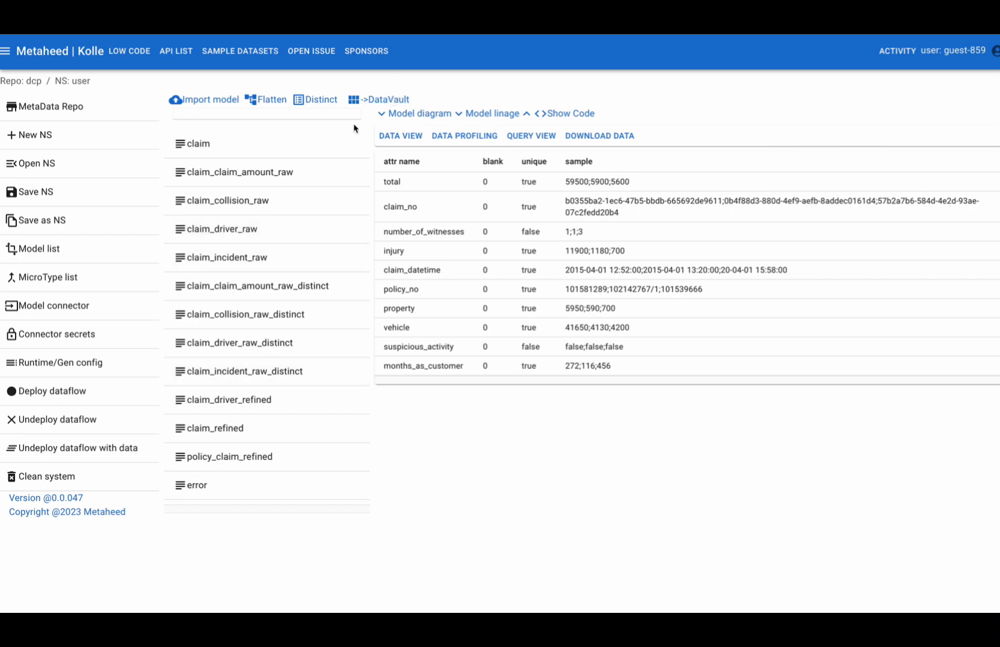
# - Generate data vault models for the _refined postfix and deploy the dataflow
pyautogui.click(392, 100)
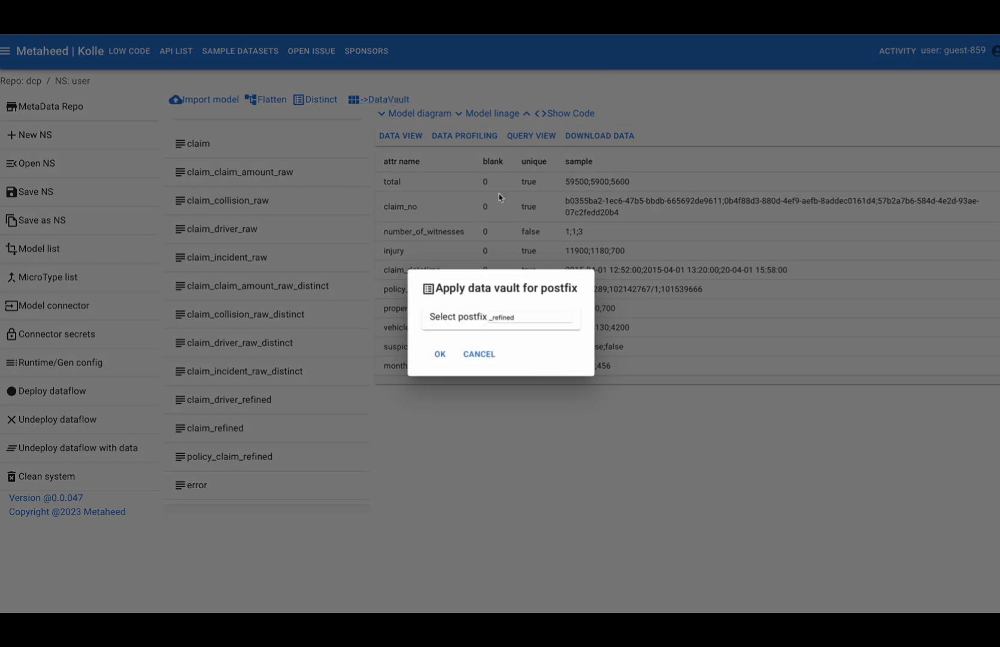
pyautogui.click(446, 359)
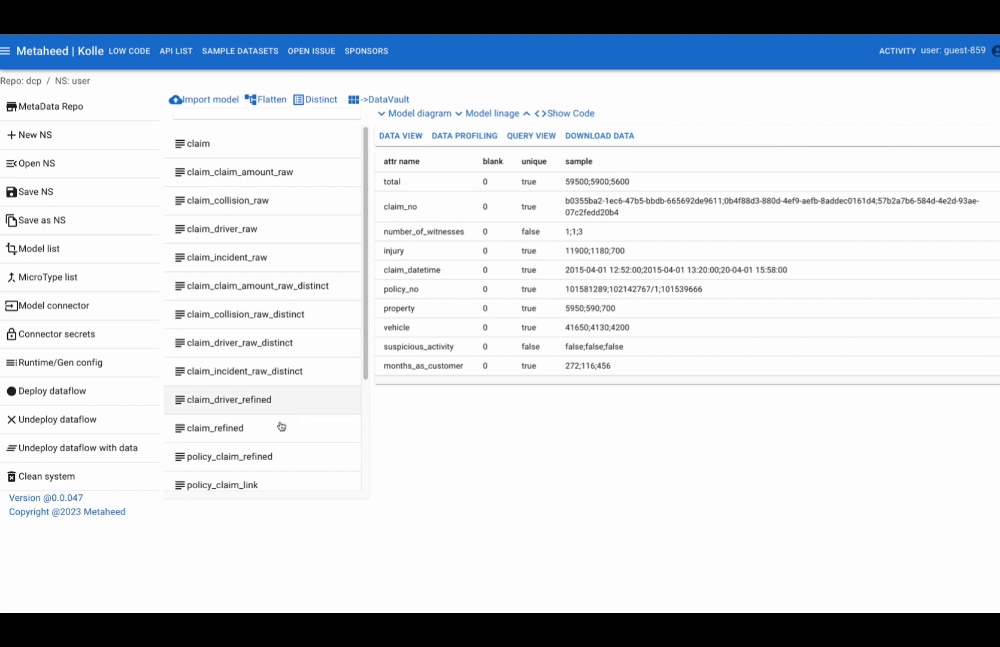
pyautogui.scroll(-3, 260, 455)
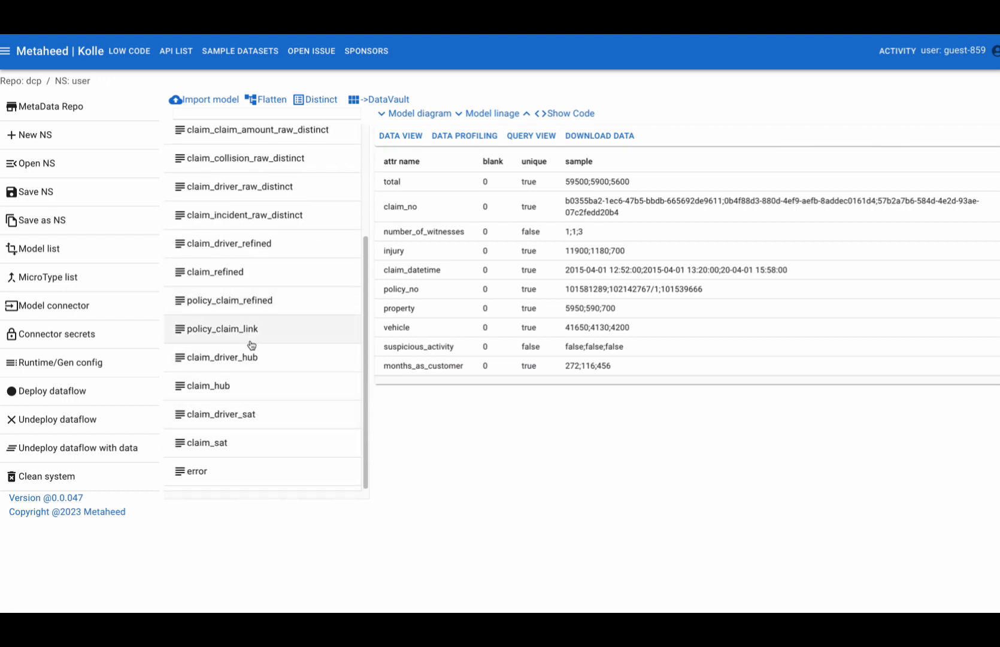
pyautogui.scroll(1, 251, 341)
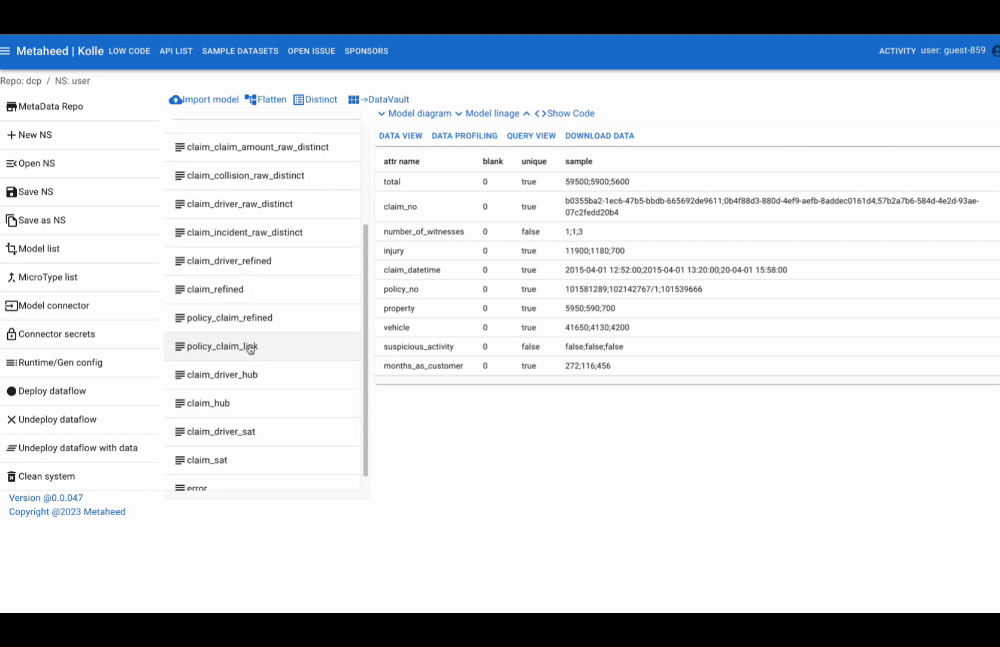
pyautogui.click(62, 398)
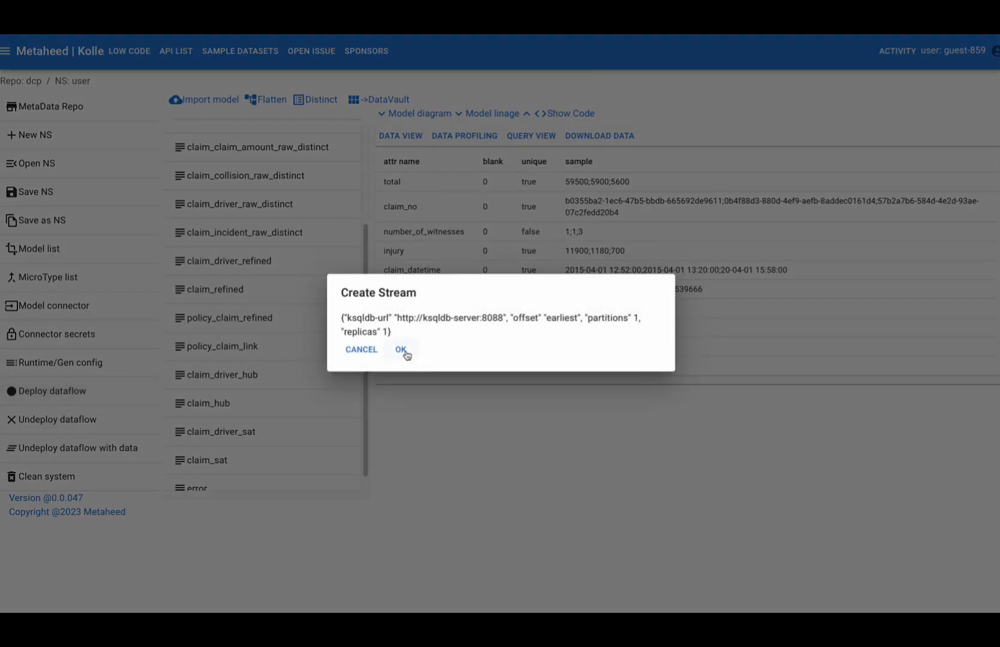
pyautogui.click(401, 349)
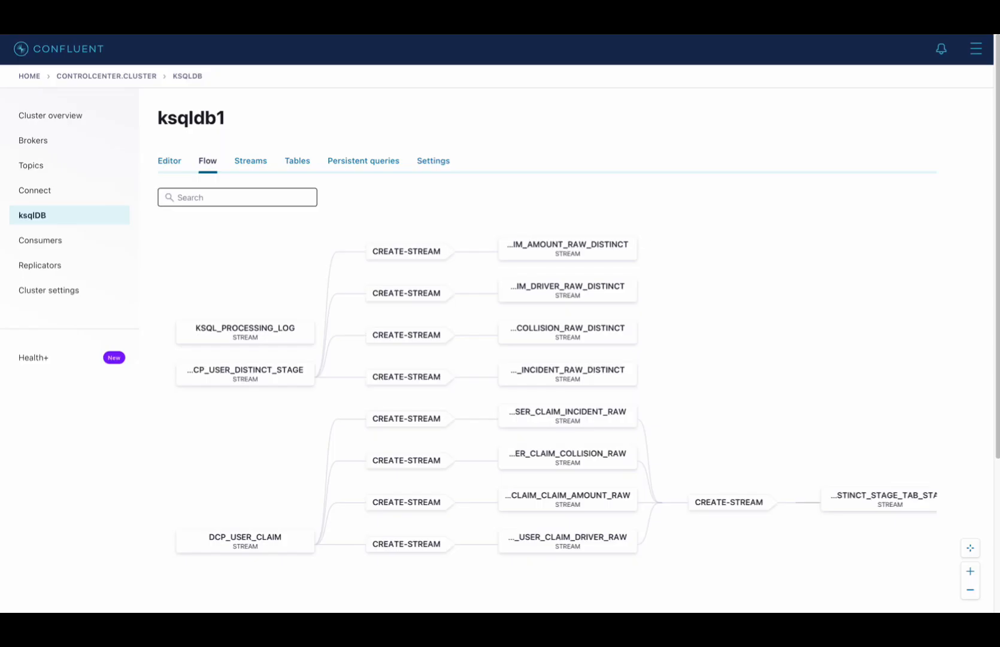
# - Switch to Confluent and examine the ksqldb1 flow diagram from the raw claim streams through to the hub, link and satellite streams
pyautogui.scroll(-2, 740, 355)
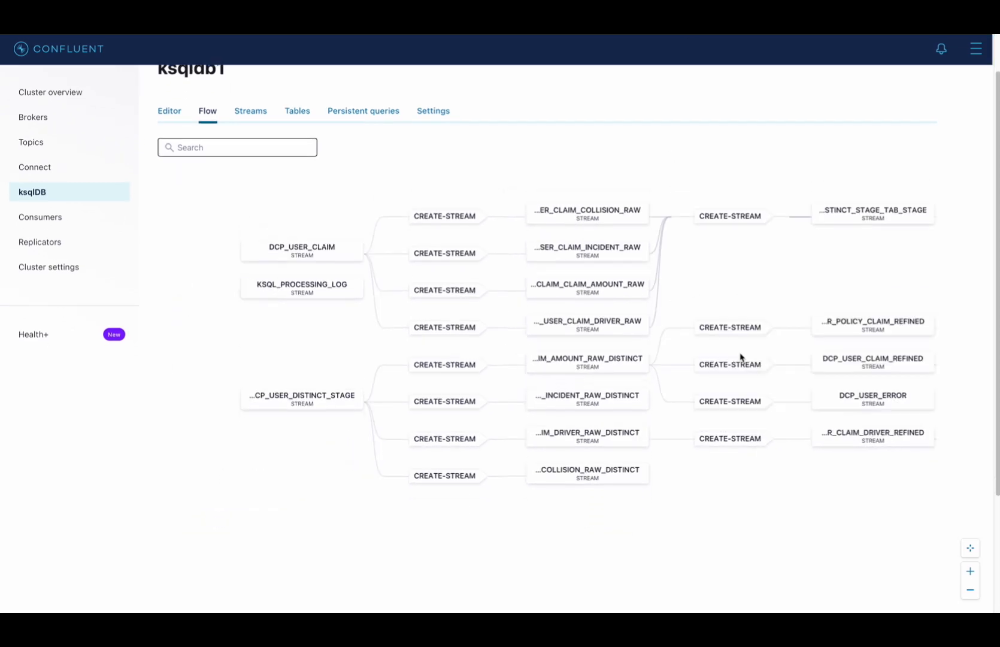
pyautogui.scroll(1, 770, 265)
pyautogui.scroll(1, 771, 269)
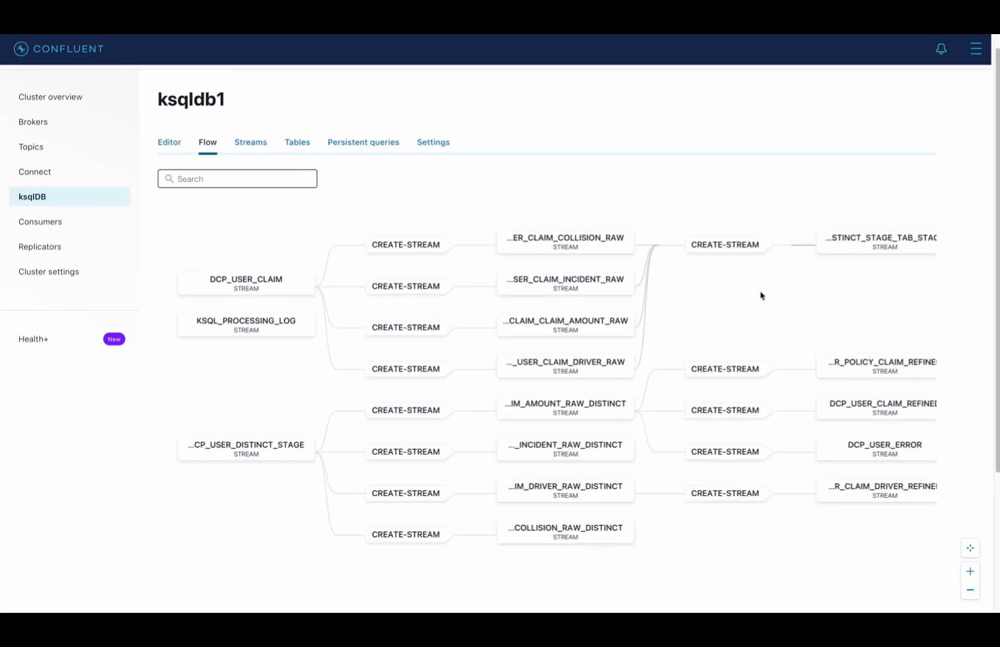
pyautogui.scroll(-2, 759, 296)
pyautogui.scroll(1, 814, 473)
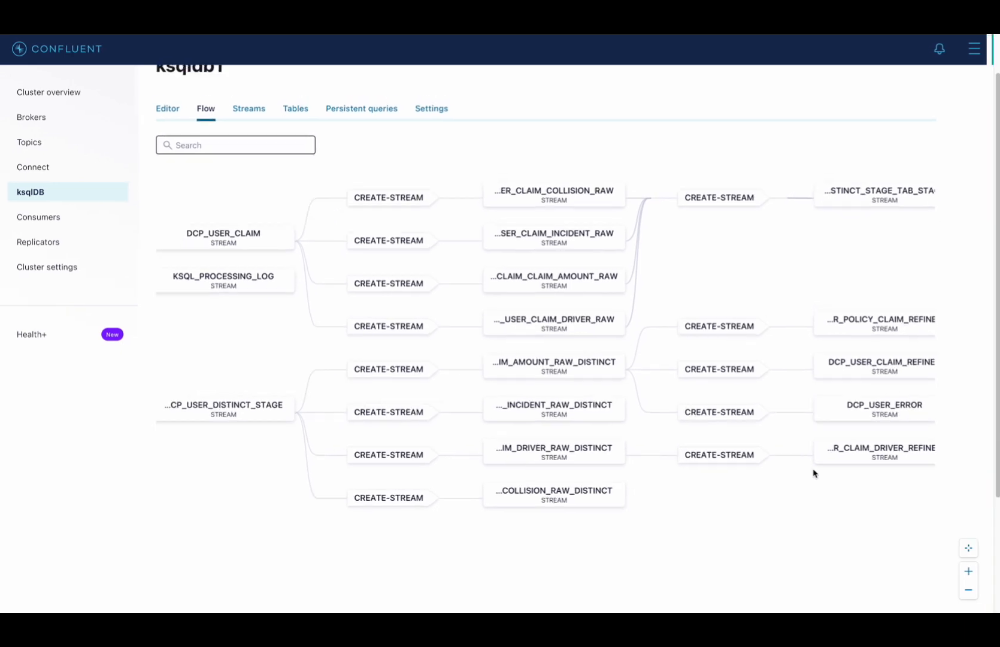
pyautogui.scroll(-2, 813, 476)
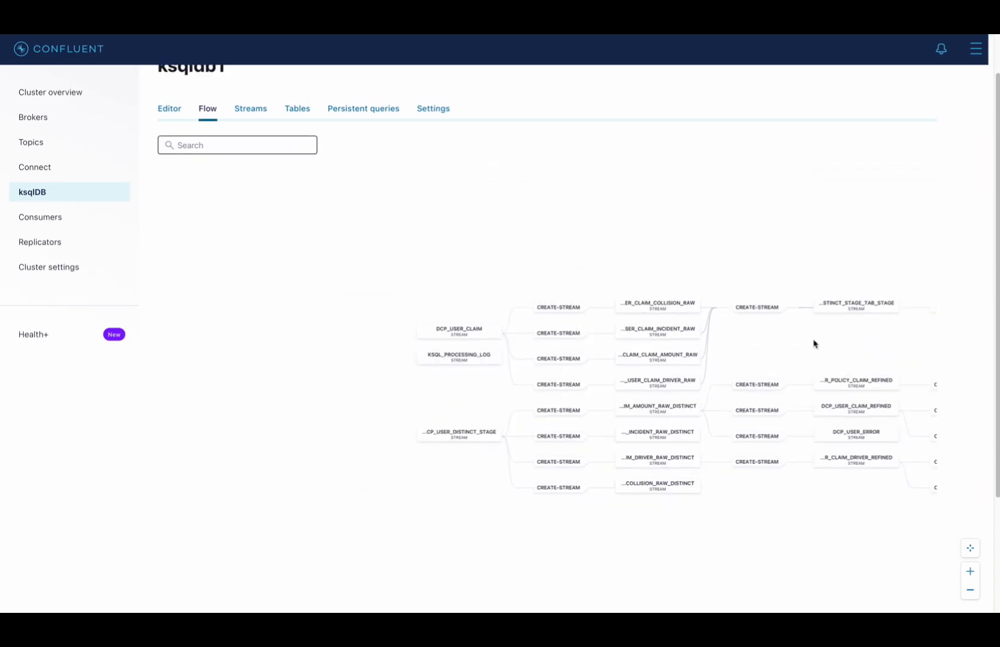
pyautogui.scroll(1, 594, 330)
pyautogui.moveTo(595, 329); pyautogui.dragTo(540, 315)
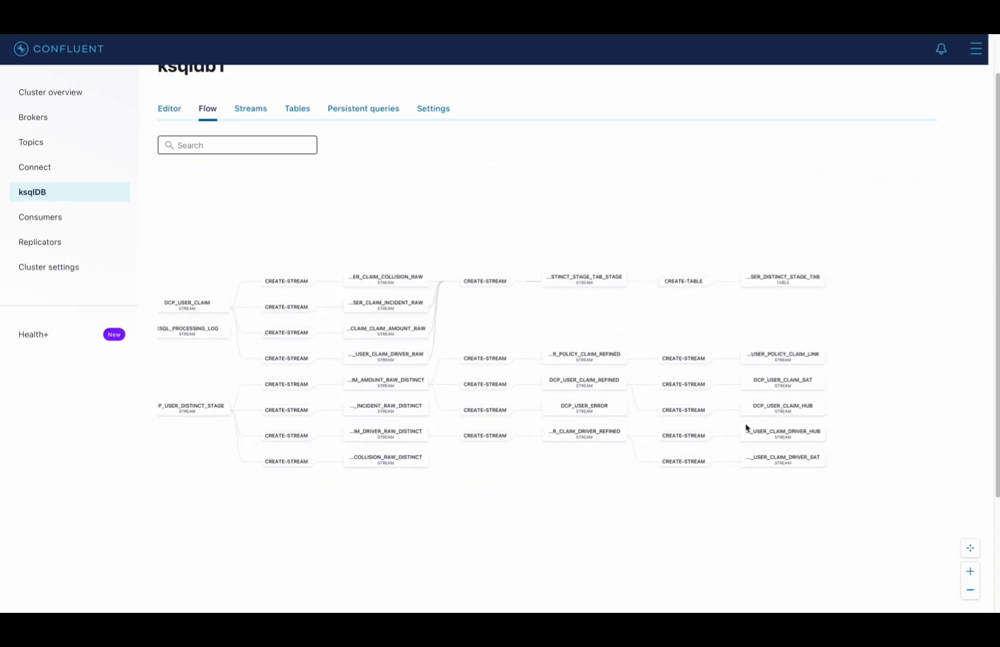
pyautogui.scroll(4, 745, 426)
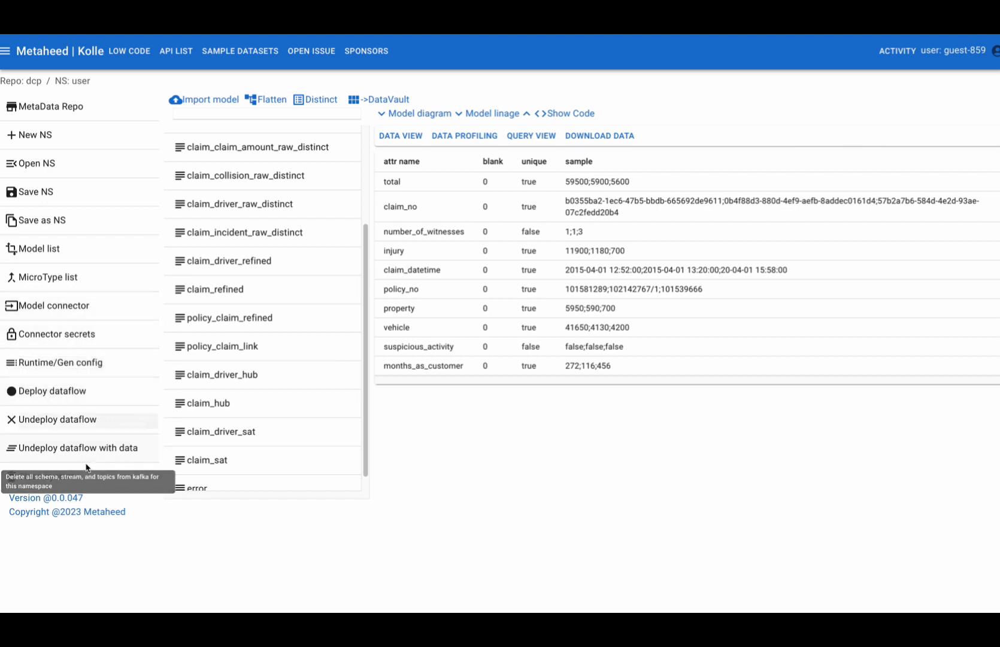
# - In Metaheed Kolle, apply the jdbc_sql_sink connector to models with the postfixes _hub,_link,_sat,error, and refresh the connectors
pyautogui.click(64, 314)
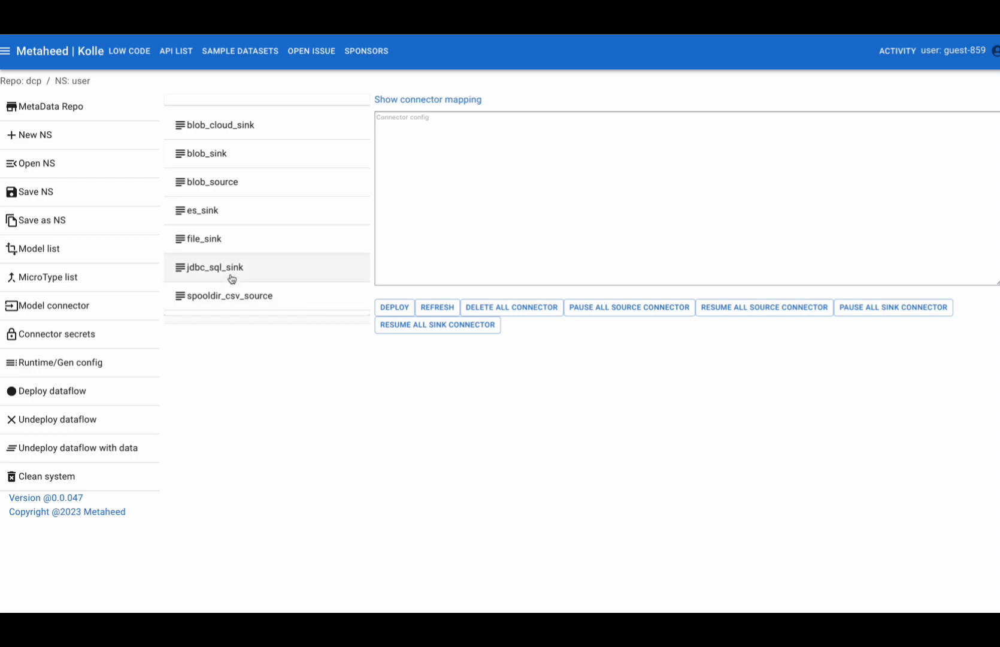
pyautogui.click(232, 278)
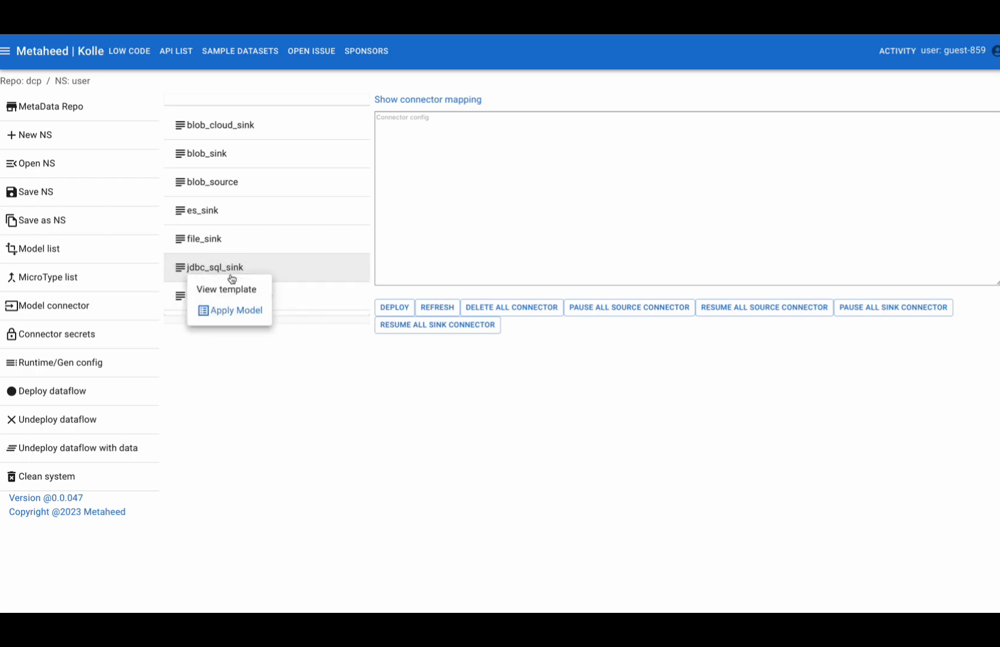
pyautogui.click(234, 311)
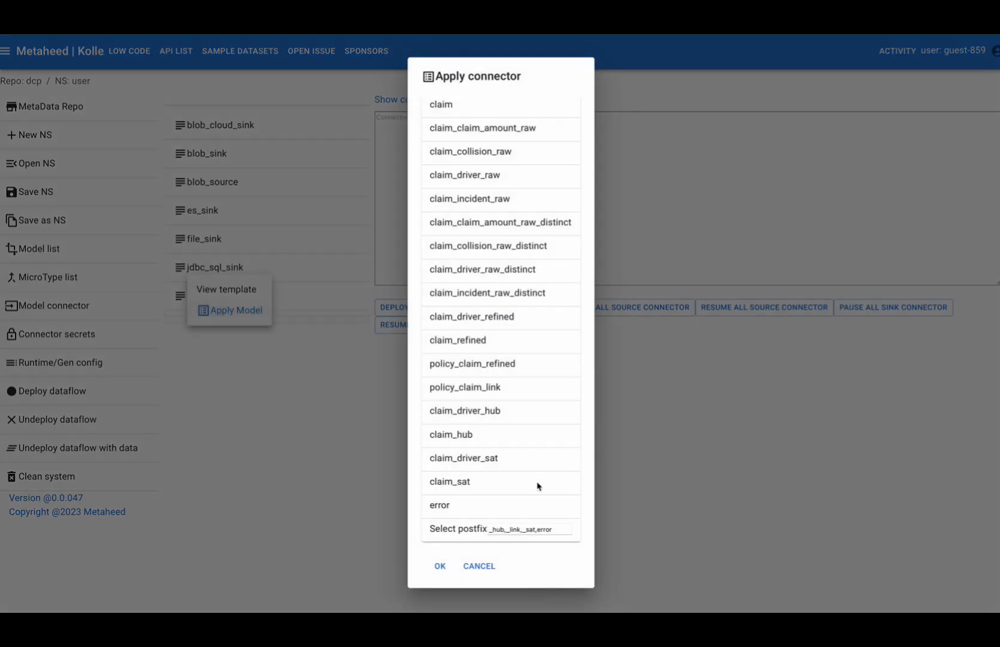
pyautogui.click(446, 568)
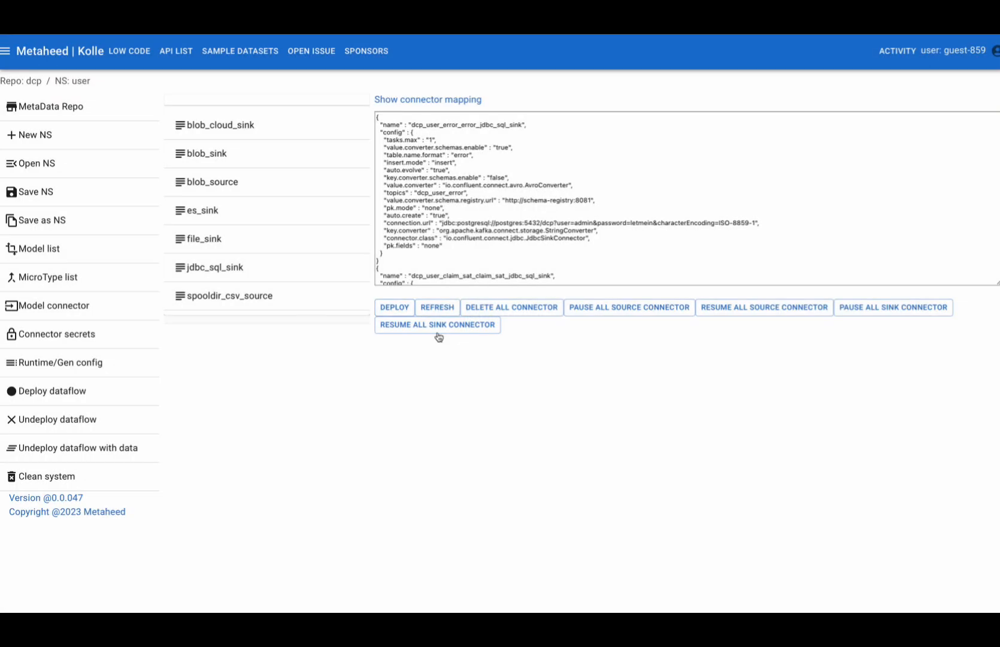
pyautogui.click(440, 311)
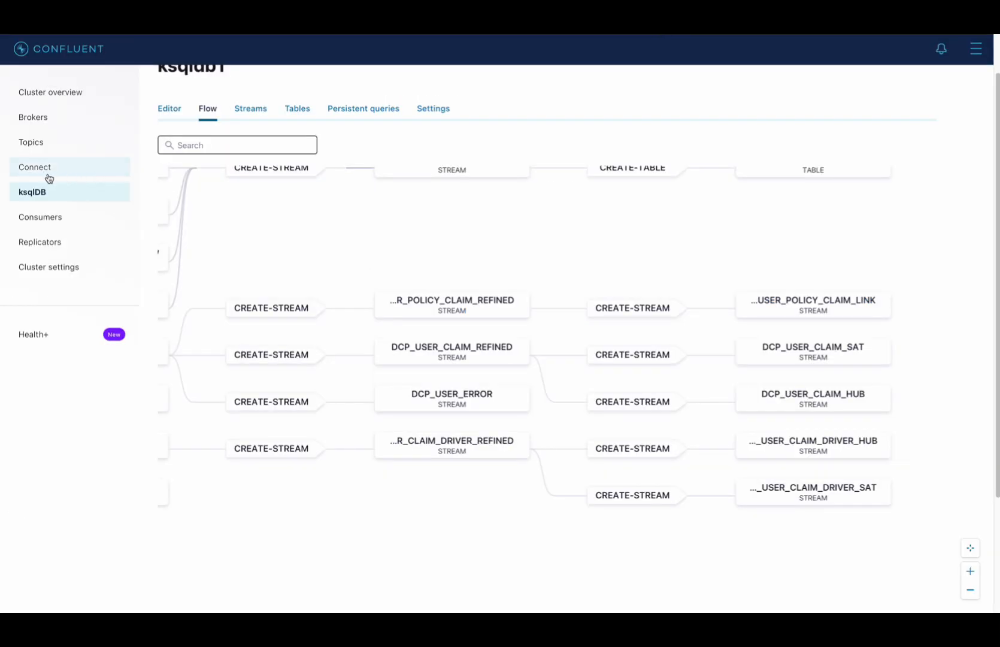
# - Check the connect-default connectors in Confluent, and switch to Adminer to reload the dcp database's public schema
pyautogui.click(45, 175)
pyautogui.click(190, 234)
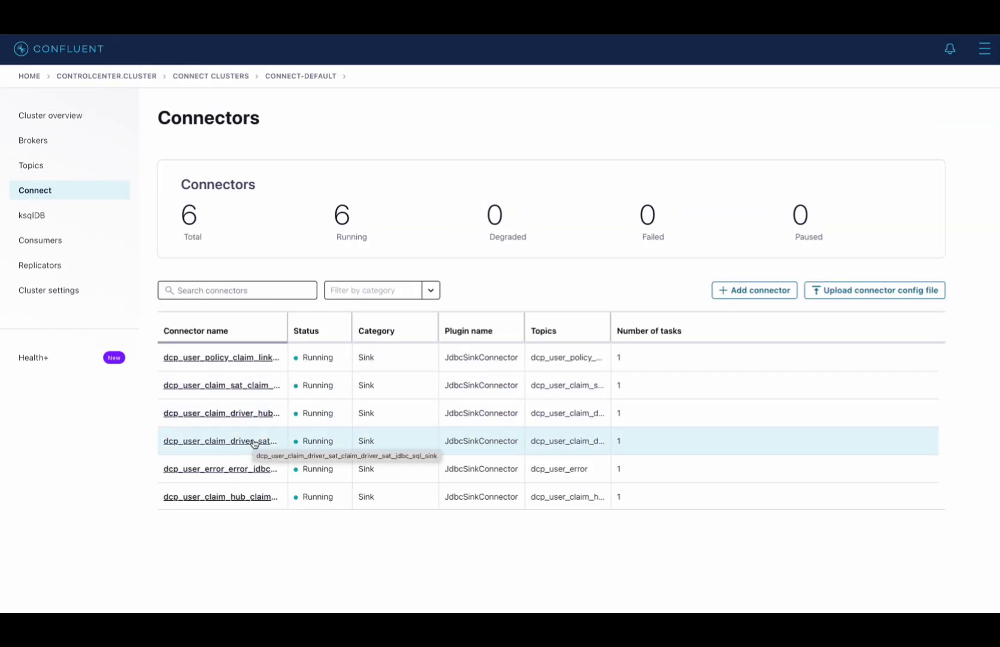
pyautogui.click(882, 30)
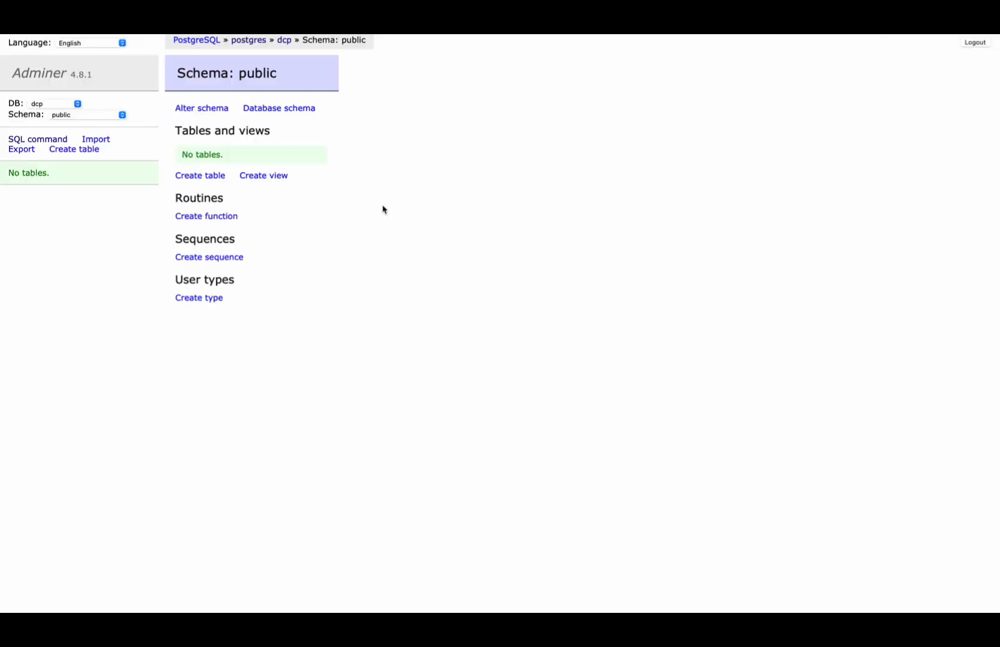
pyautogui.press('super+r')
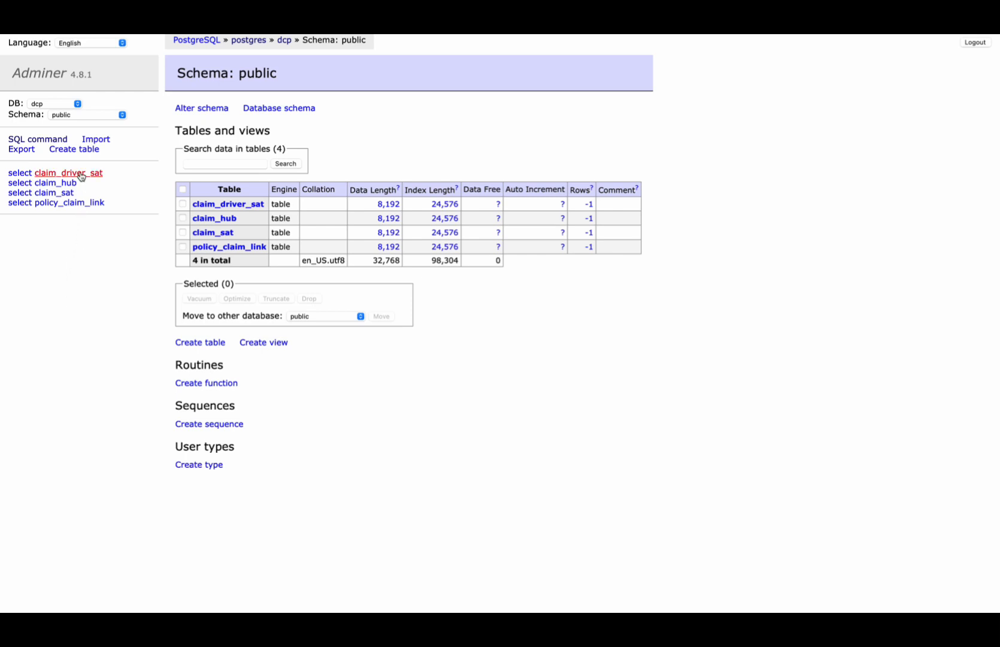
# - Display the data in the claim_sat table and review its columns, including the hash key
pyautogui.click(63, 193)
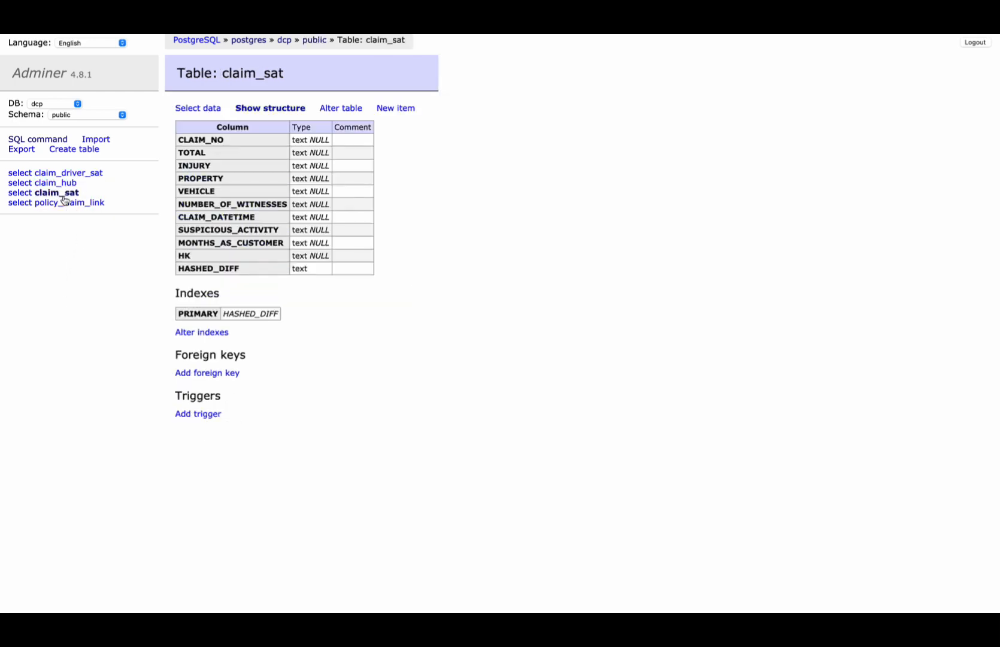
pyautogui.click(198, 108)
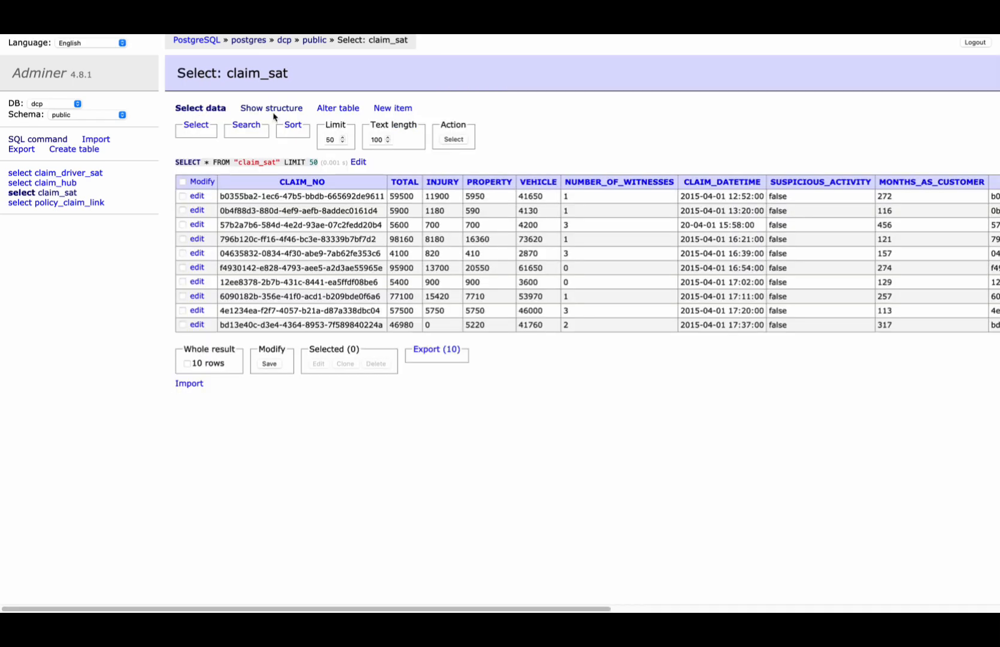
pyautogui.hscroll(10, 658, 293)
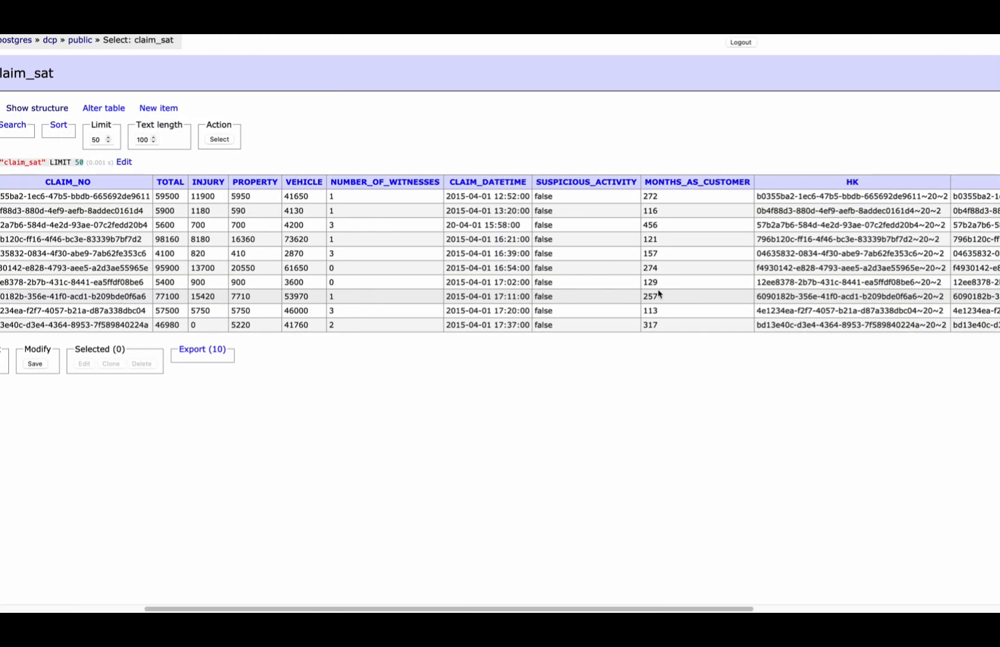
pyautogui.hscroll(-10, 658, 293)
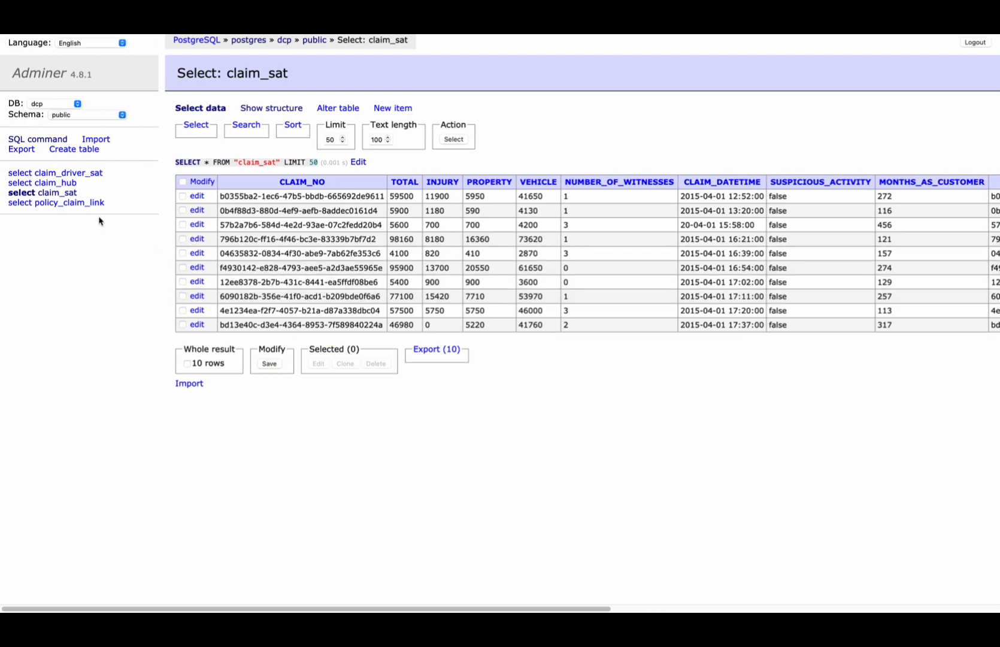
# - Review the stored rows of the policy_claim_link table and the claim_hub table
pyautogui.click(84, 203)
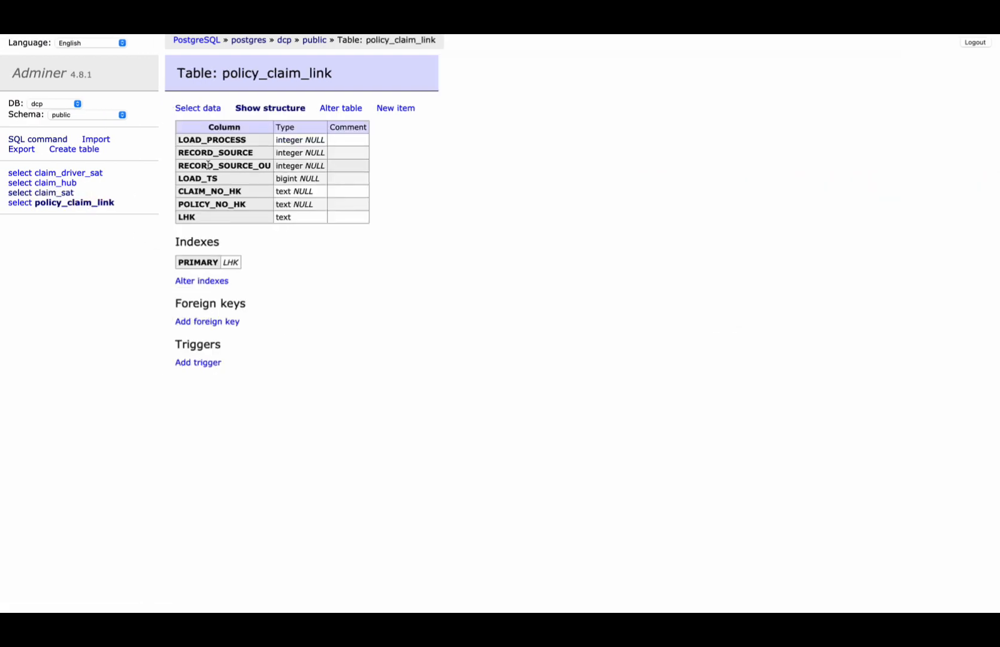
pyautogui.click(212, 111)
pyautogui.hscroll(5, 551, 268)
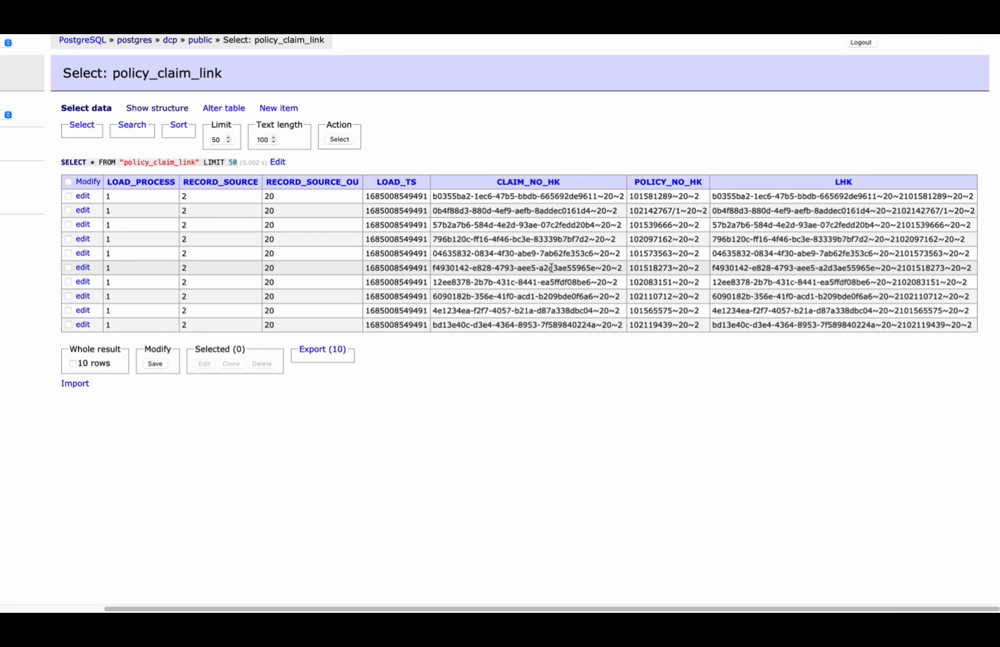
pyautogui.hscroll(-5, 359, 281)
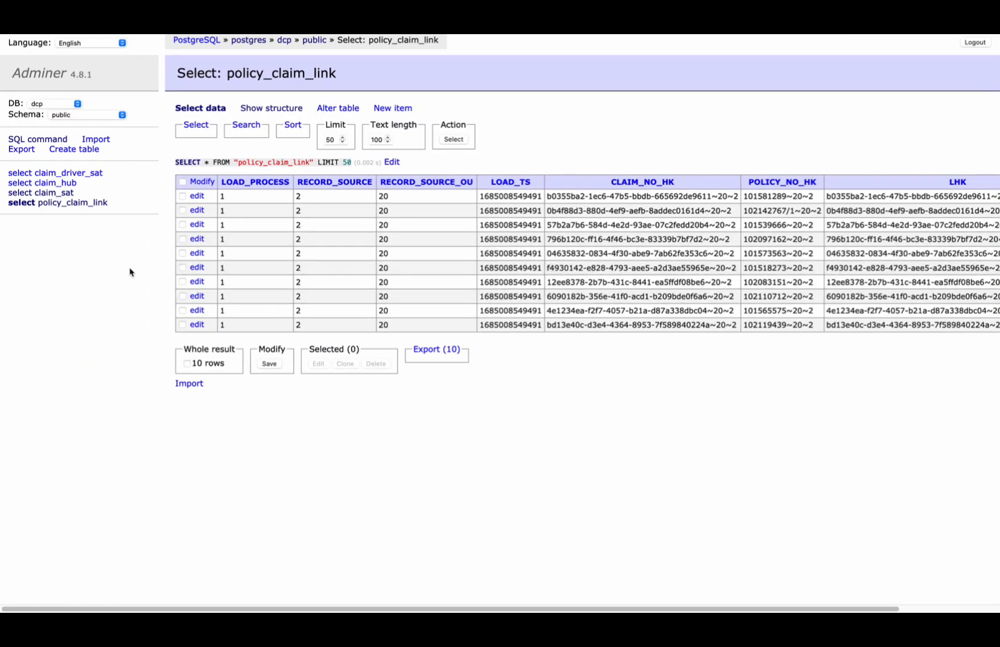
pyautogui.click(55, 182)
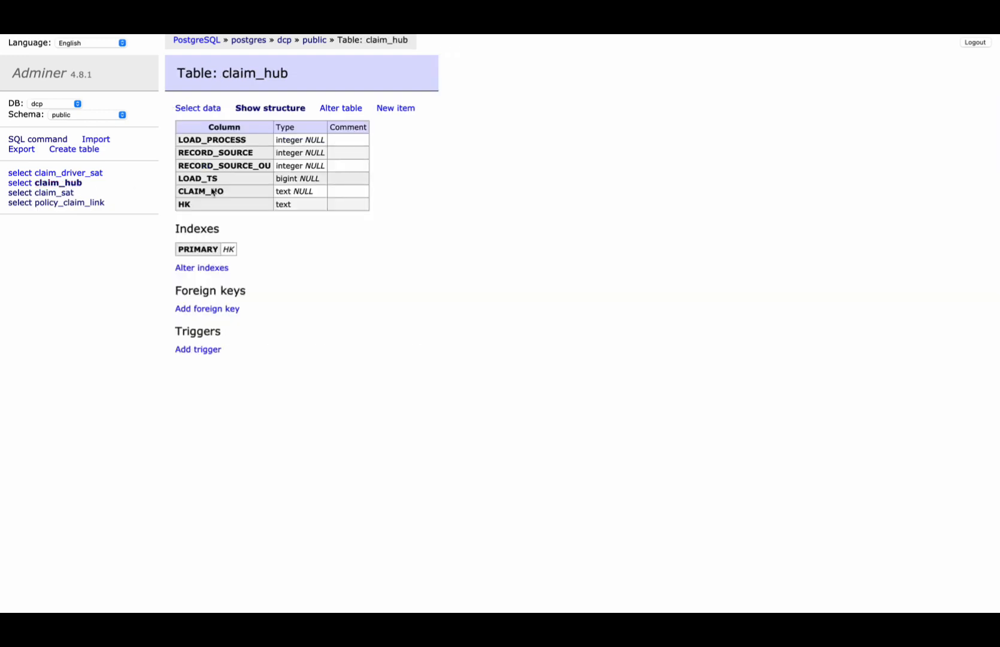
pyautogui.click(217, 114)
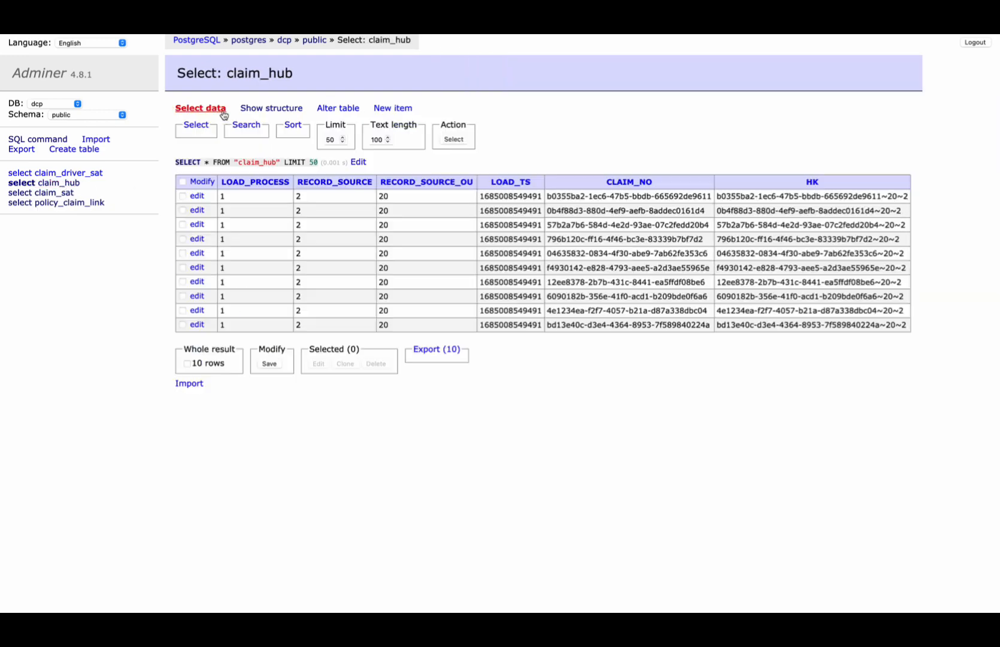